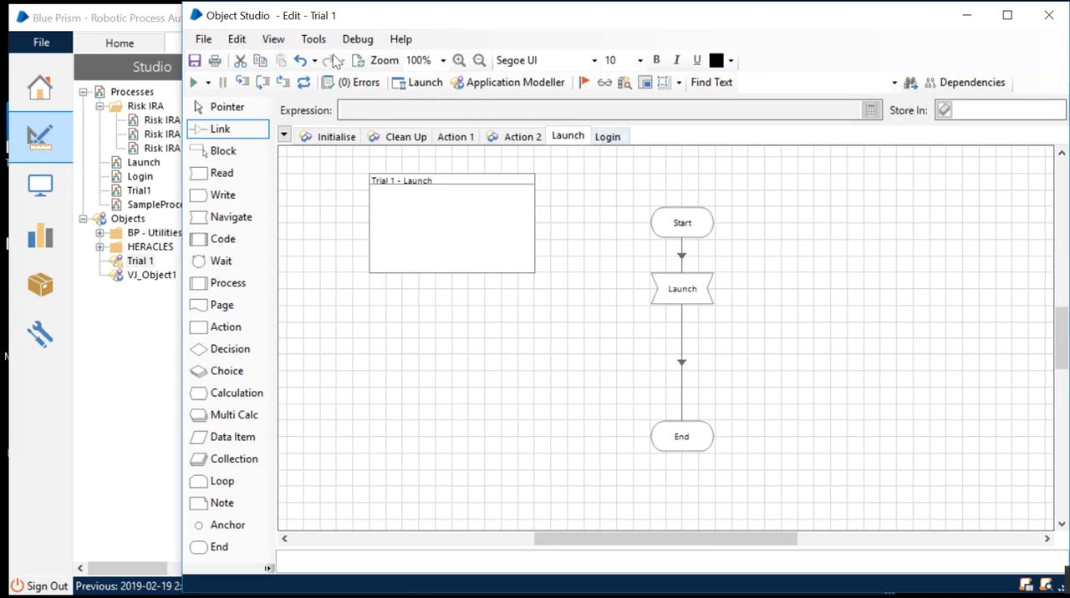
Test the Trial 1 object by running its Launch page and its Login page, and reset the run.
click(194, 84)
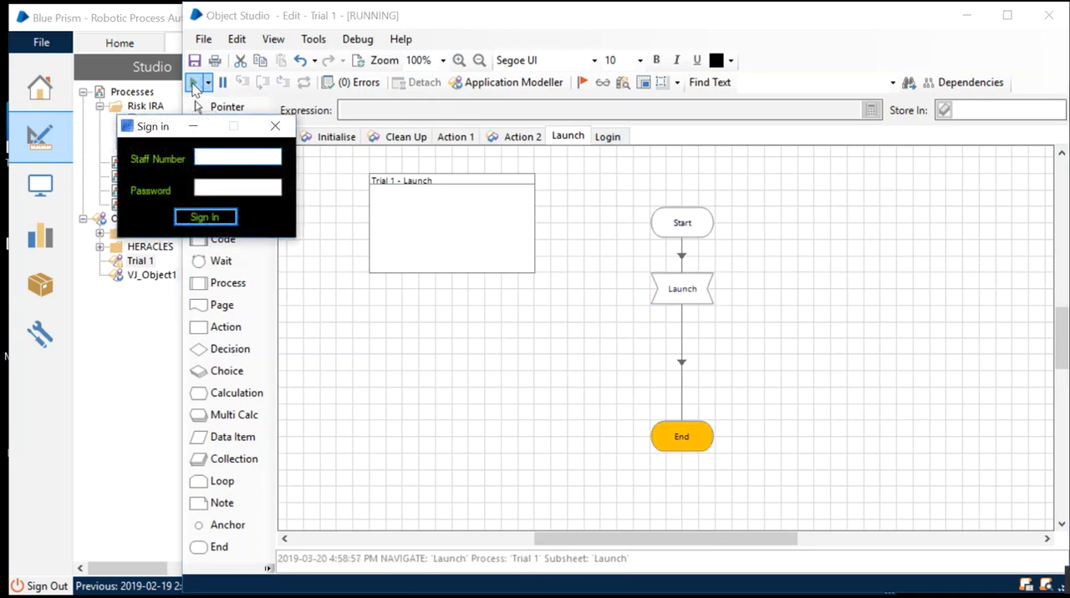
drag(170, 132, 185, 183)
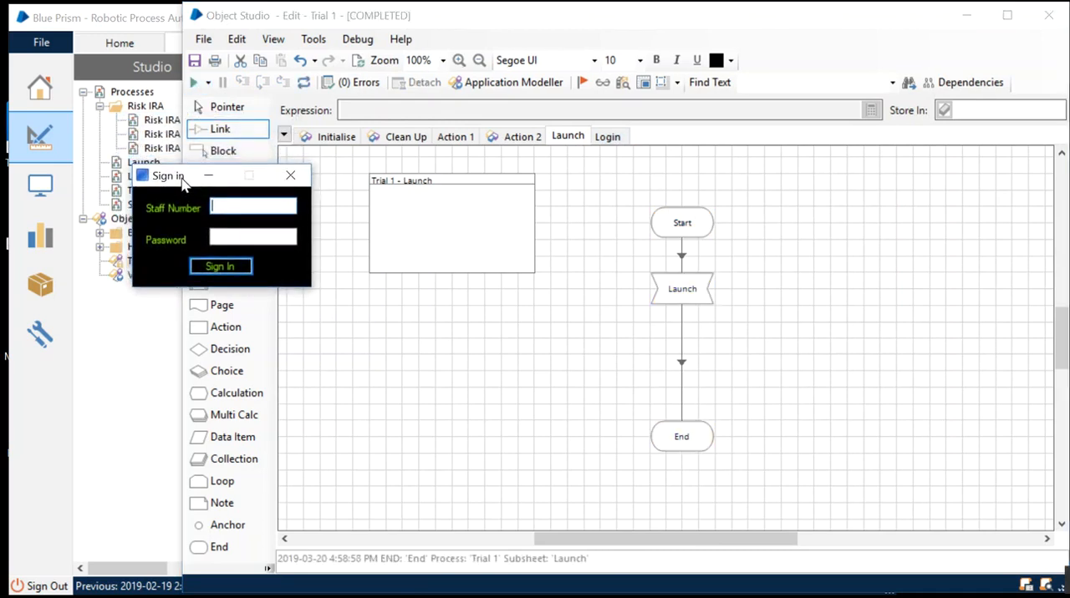
click(608, 138)
click(192, 84)
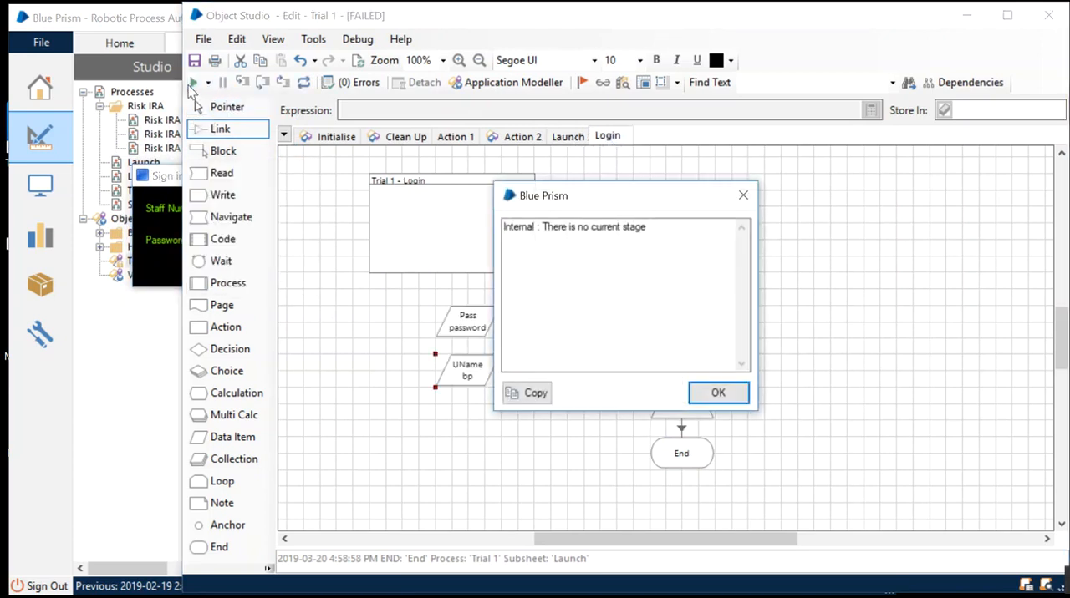
click(718, 393)
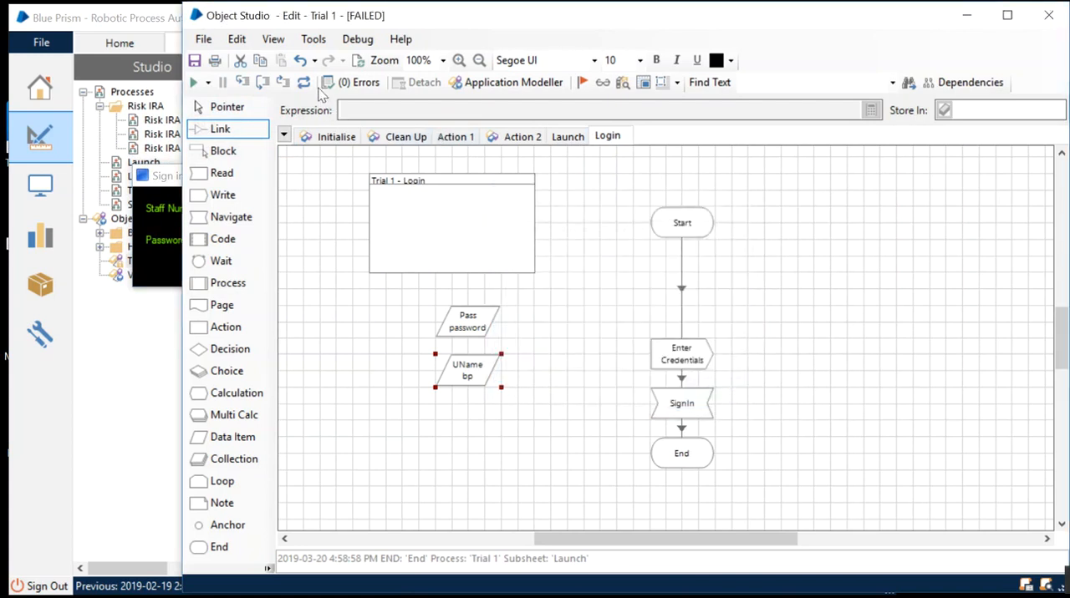
click(303, 82)
click(194, 84)
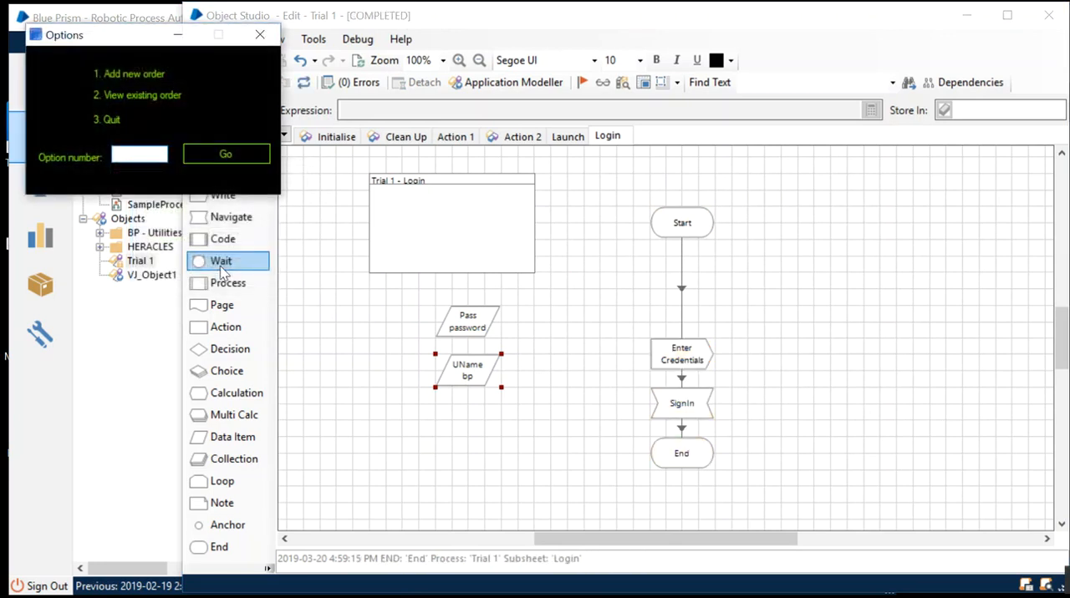
drag(115, 43, 214, 254)
click(366, 244)
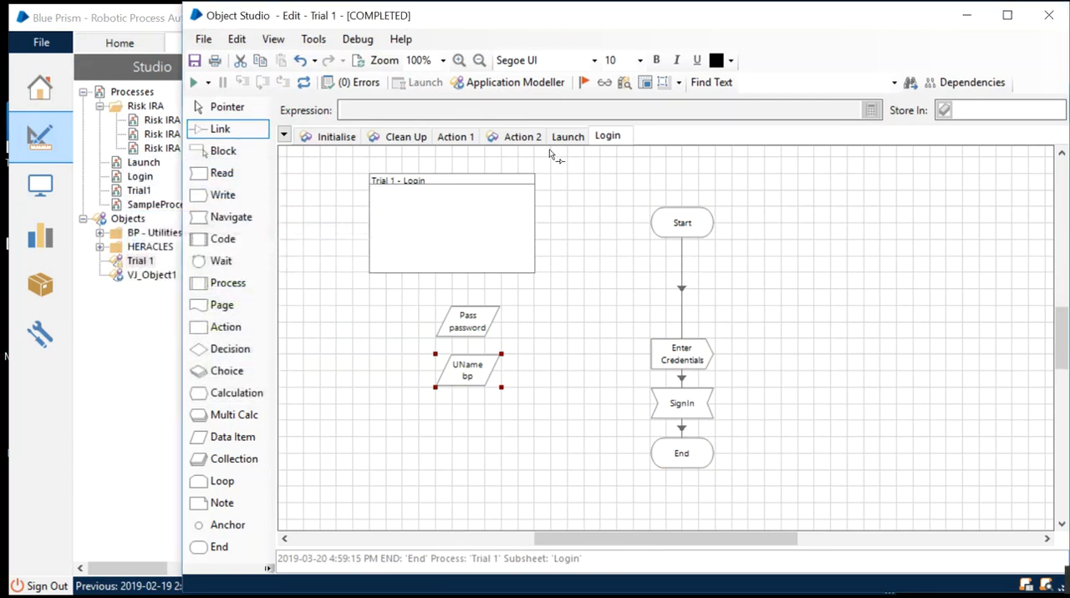
click(303, 82)
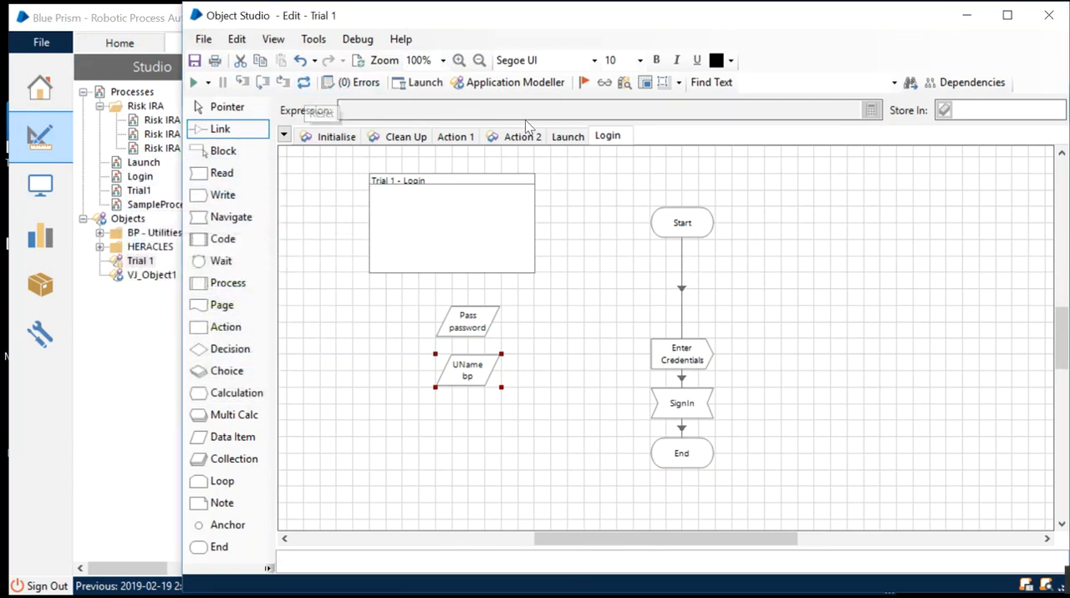
Publish the Launch and Login pages of the Trial 1 object.
click(569, 137)
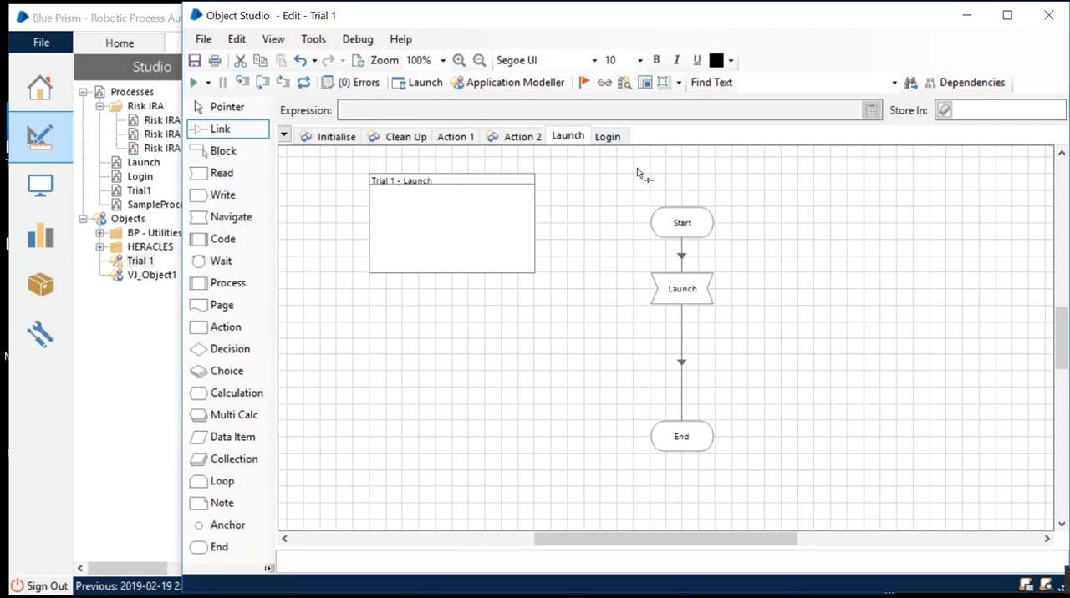
right_click(569, 142)
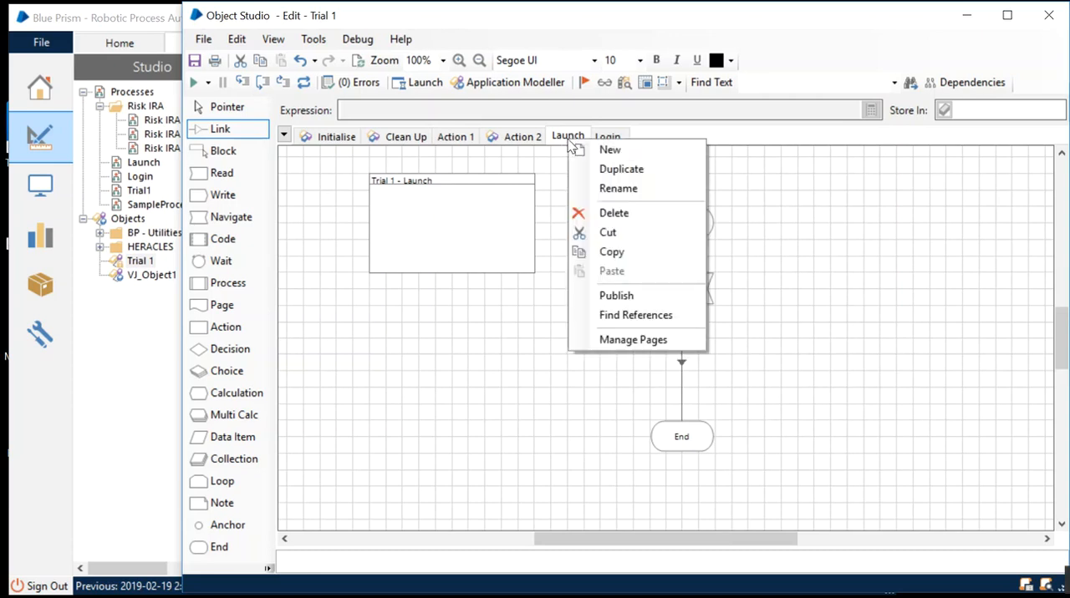
click(633, 296)
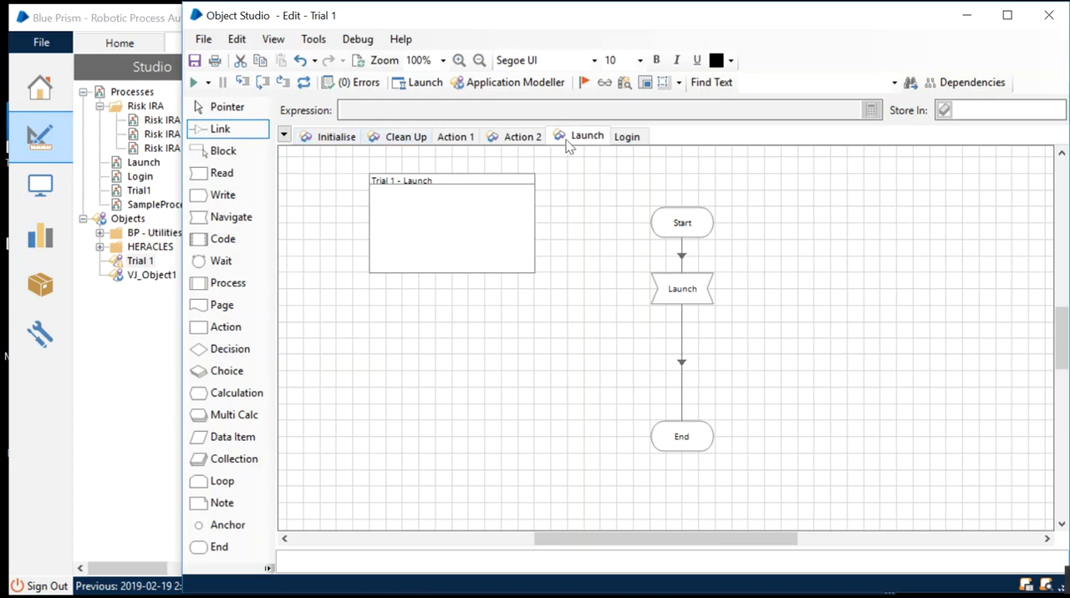
click(631, 139)
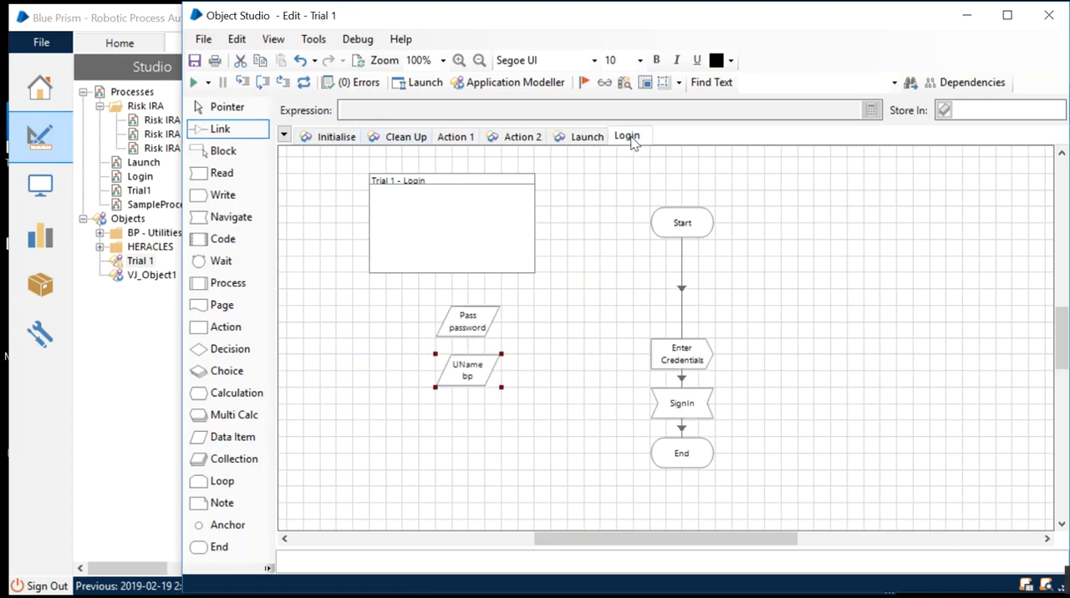
right_click(633, 141)
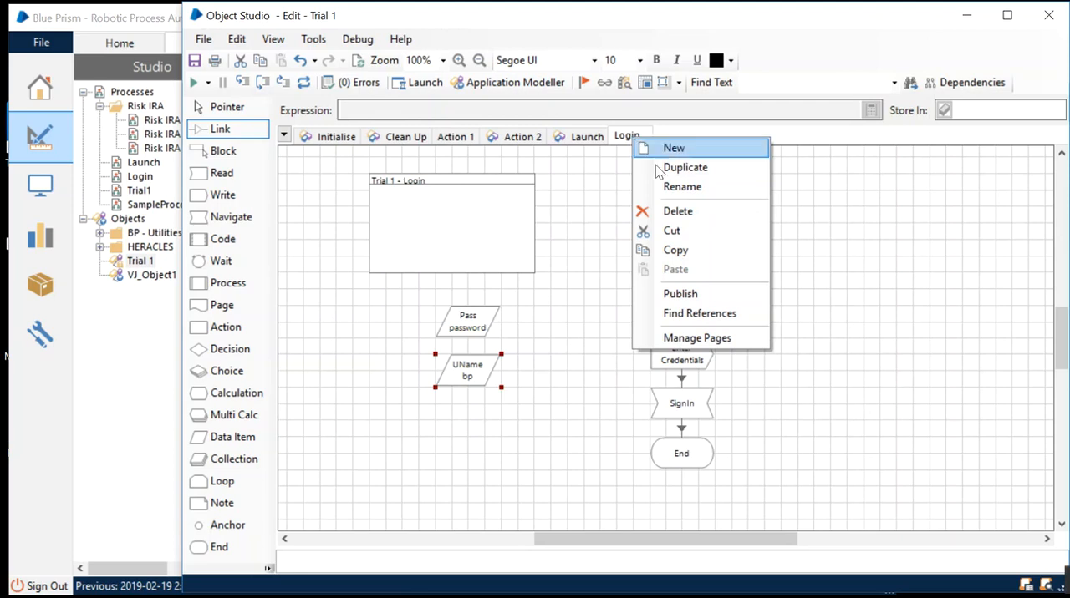
click(690, 294)
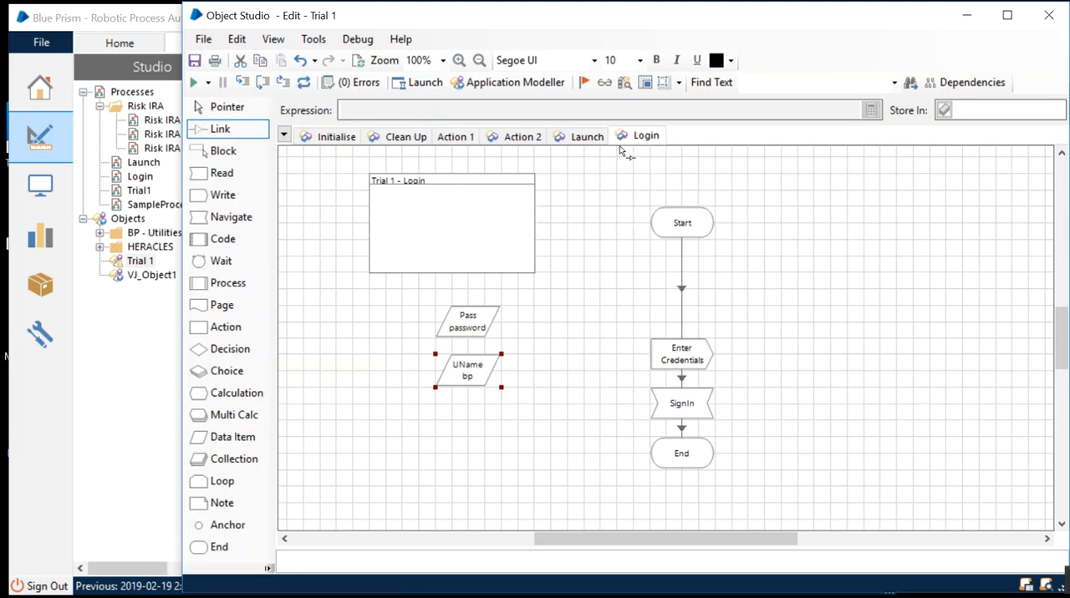
click(584, 137)
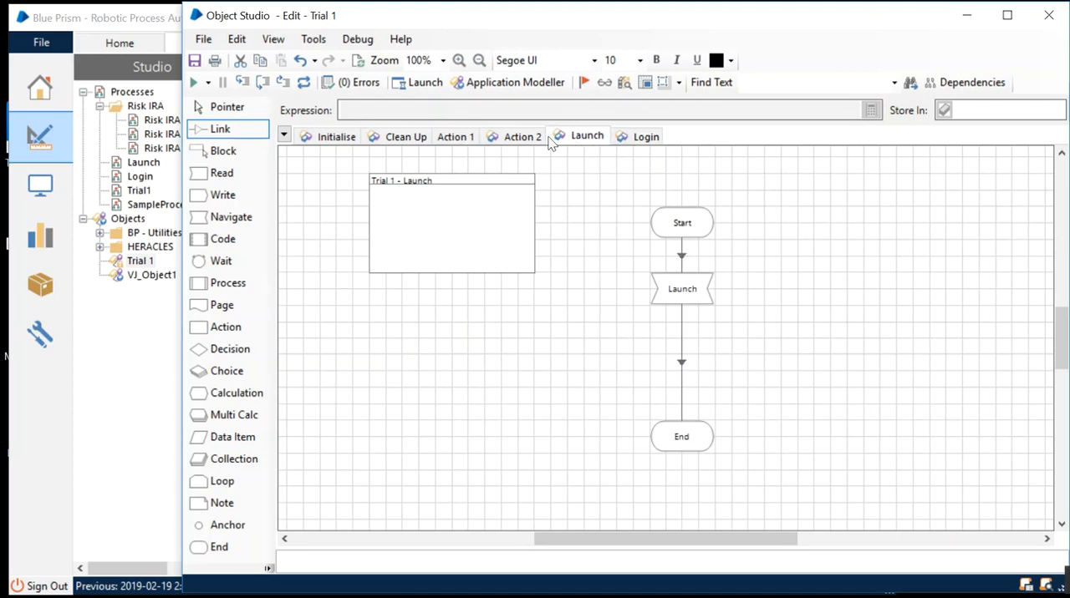
Open SampleProcess for editing and add an action stage named "Launch application" below the Start stage.
double_click(147, 205)
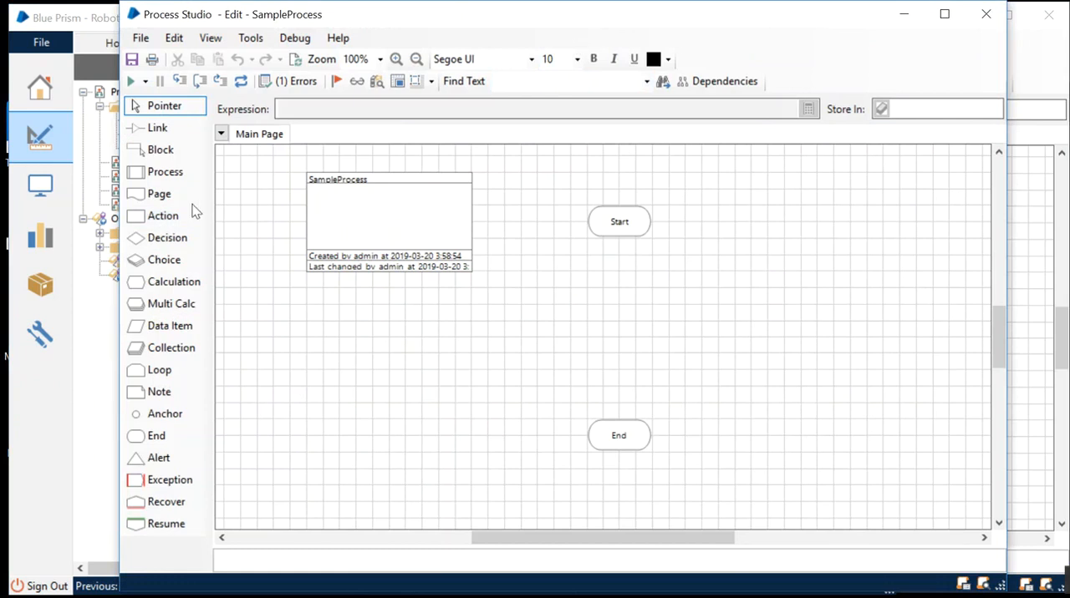
drag(163, 216, 629, 303)
double_click(623, 288)
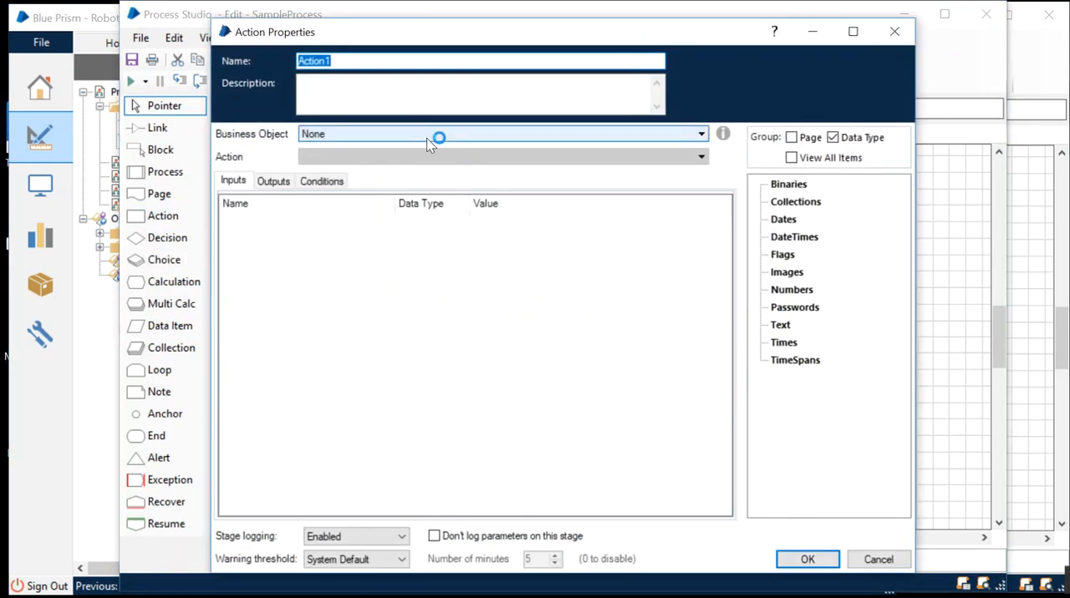
text(Laun)
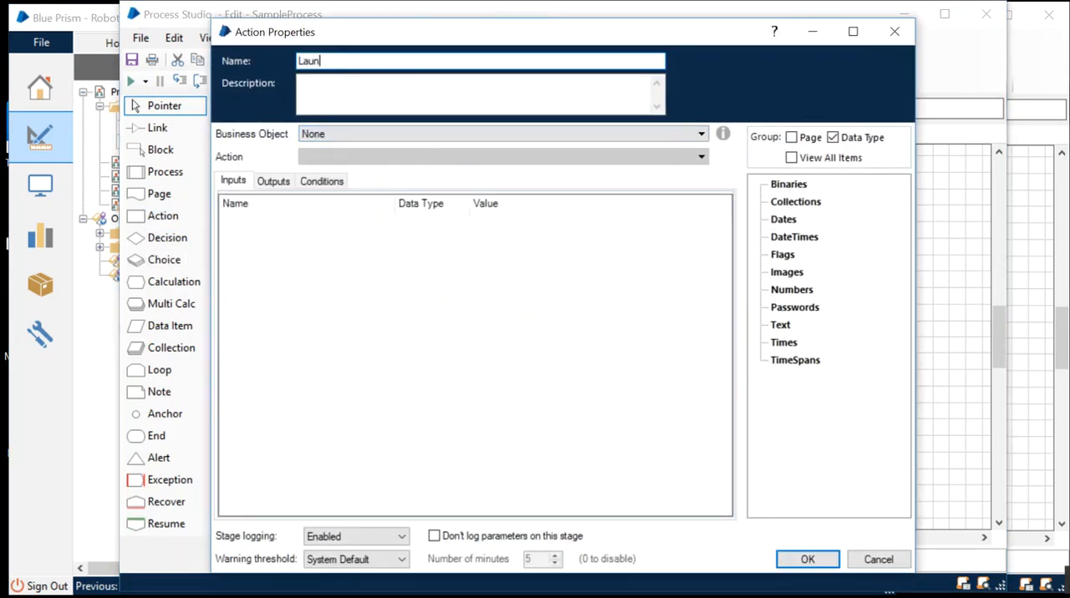
text(ch application)
click(386, 135)
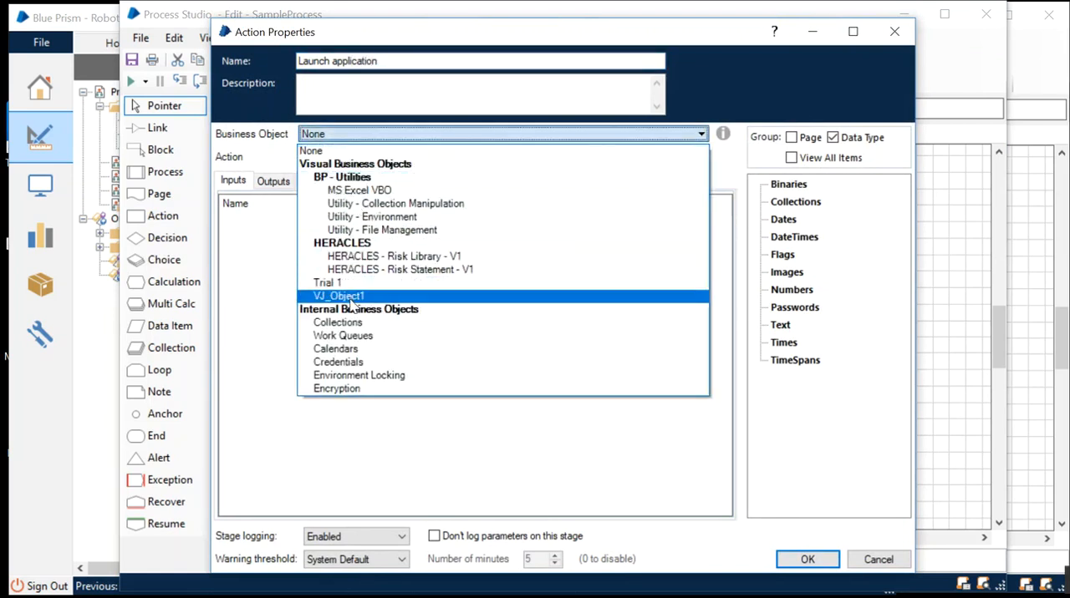
click(350, 299)
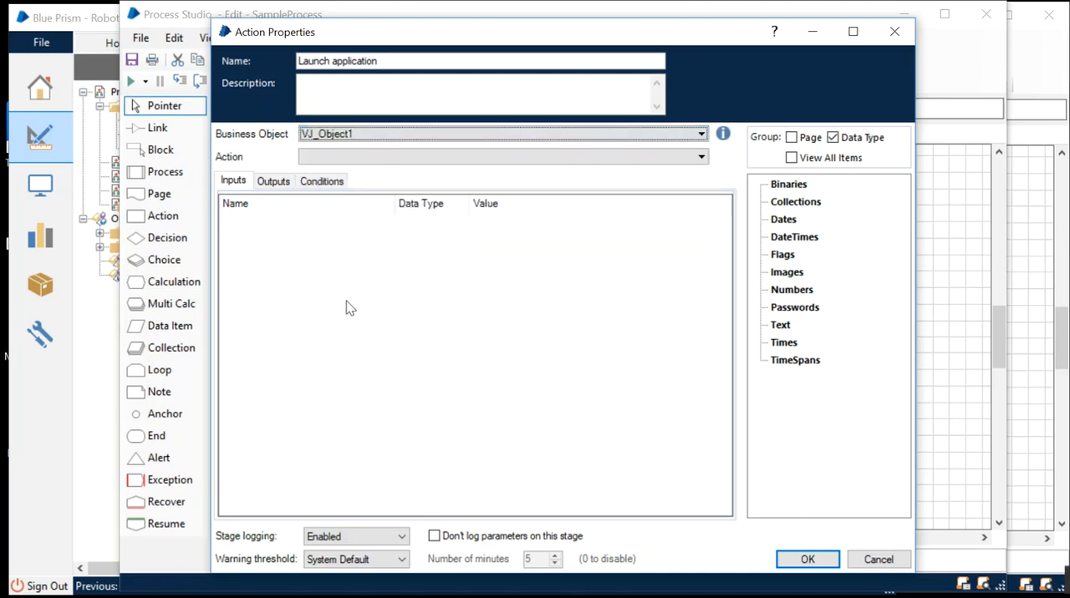
click(329, 158)
click(368, 163)
click(368, 166)
click(367, 165)
Assign the Trial 1 business object and its Launch action to the Launch application stage.
click(418, 137)
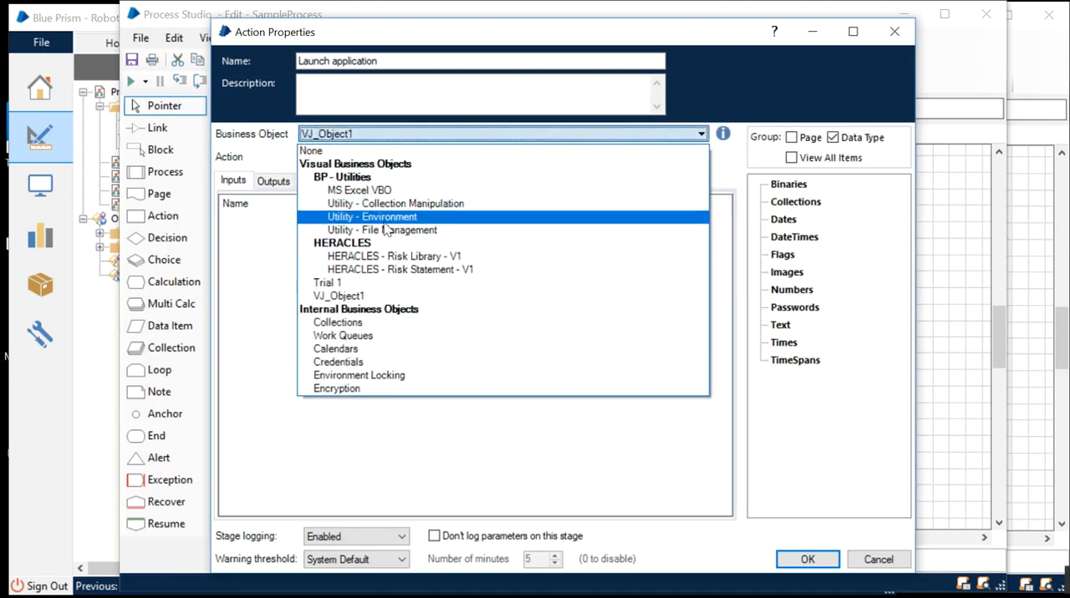
click(378, 285)
click(402, 158)
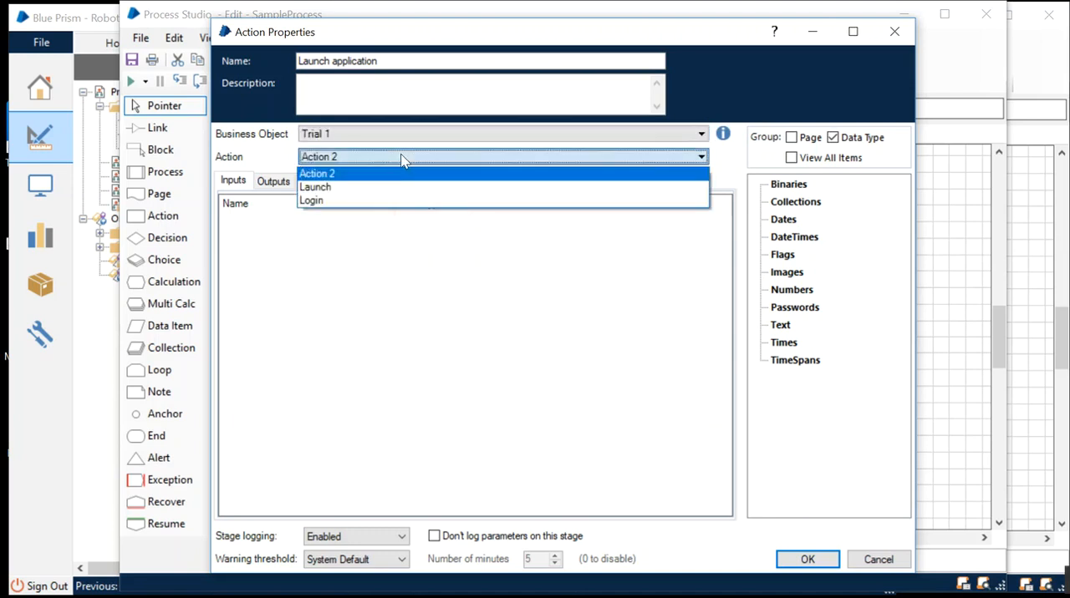
click(342, 187)
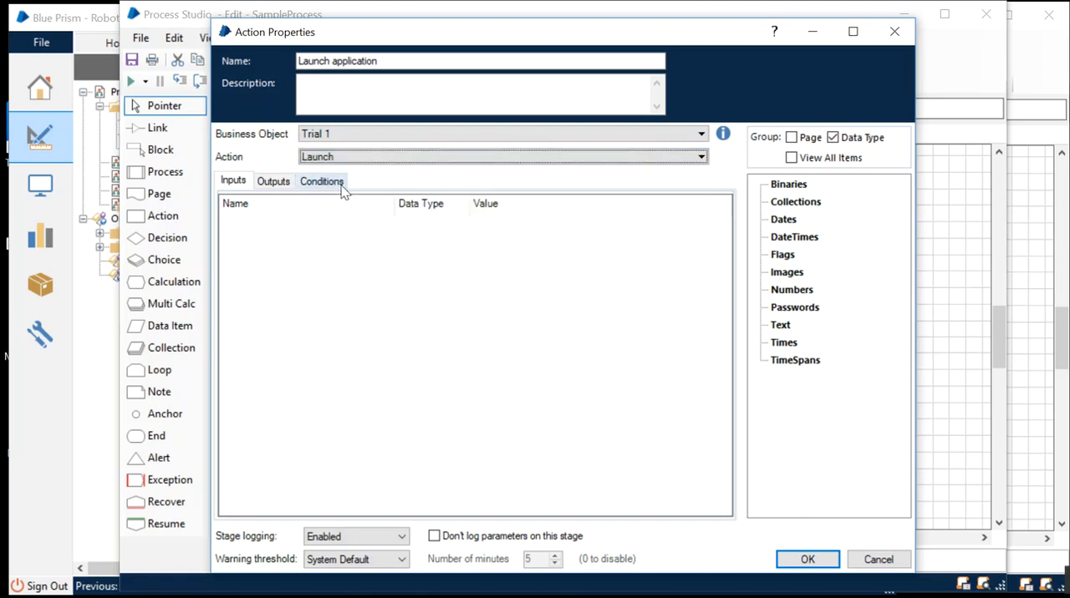
click(806, 560)
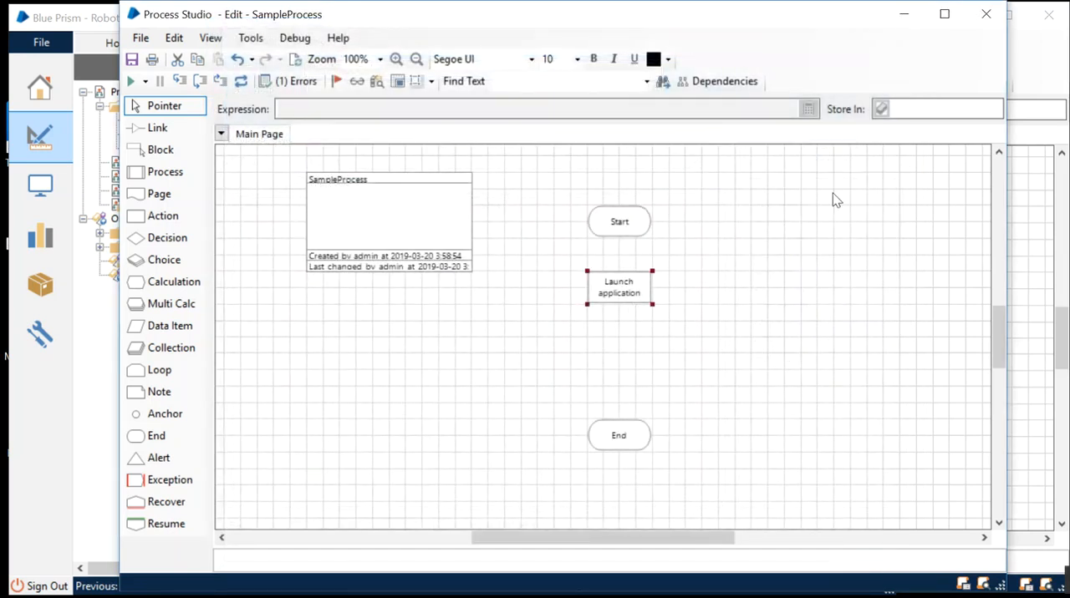
Minimise the Trial 1 object window and reposition the SampleProcess window so its diagram is in view.
drag(423, 15, 571, 127)
click(927, 60)
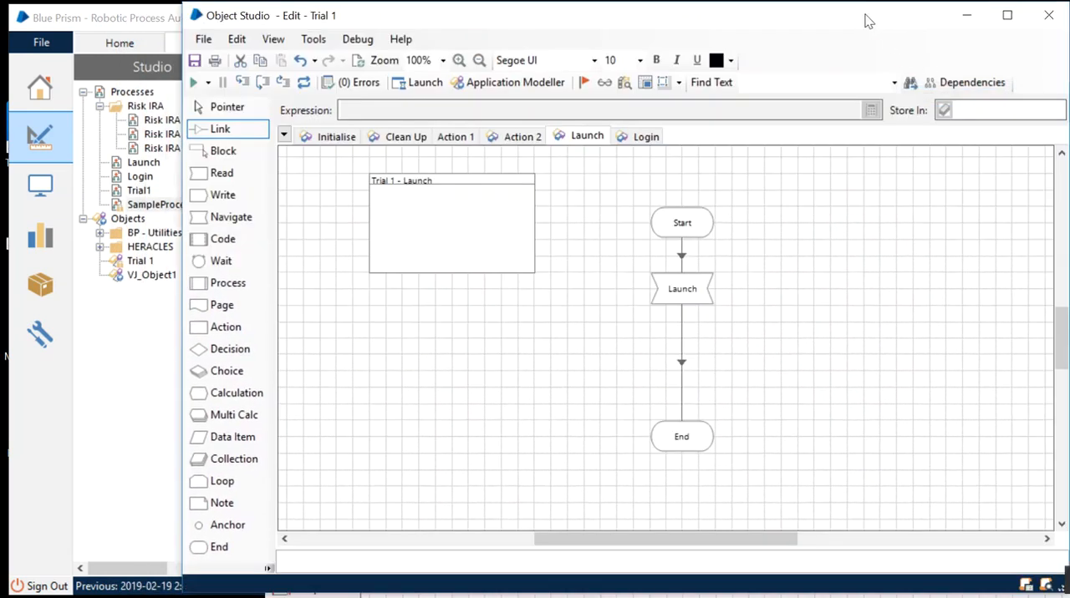
drag(864, 21, 821, 18)
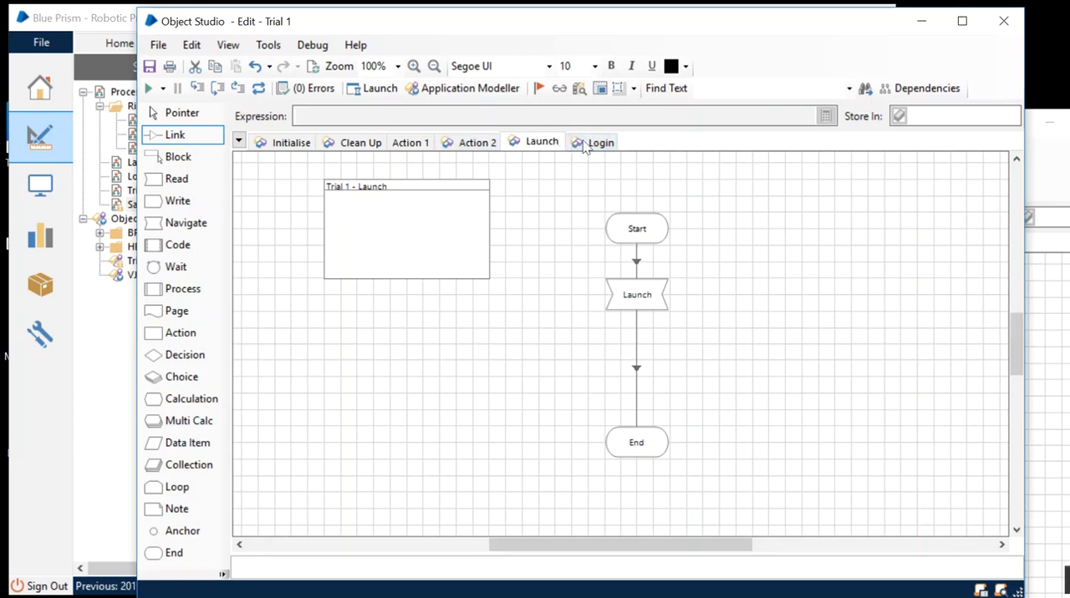
click(921, 21)
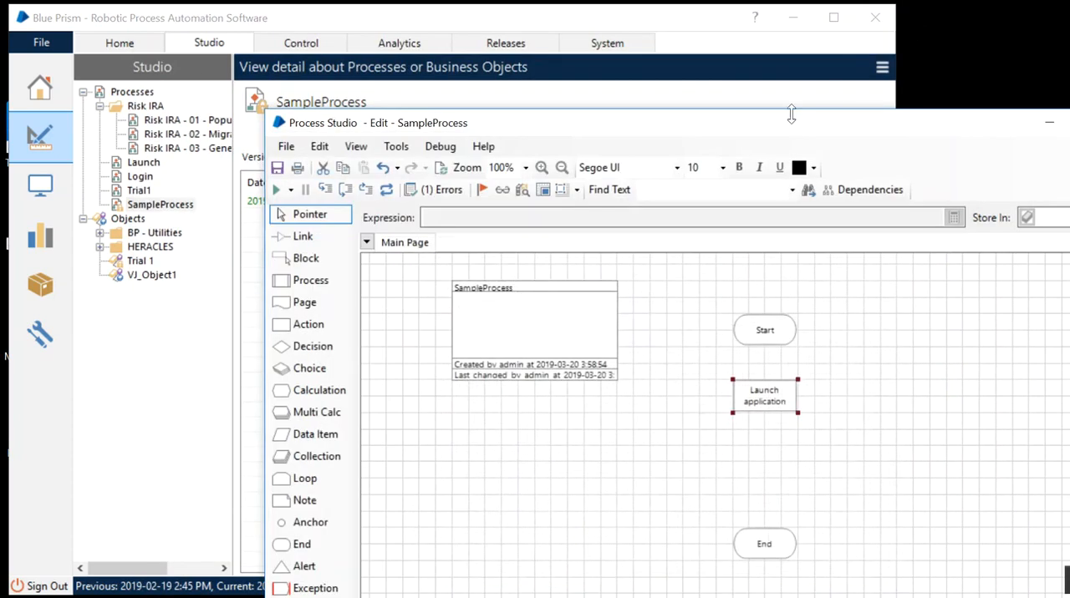
drag(774, 122, 661, 71)
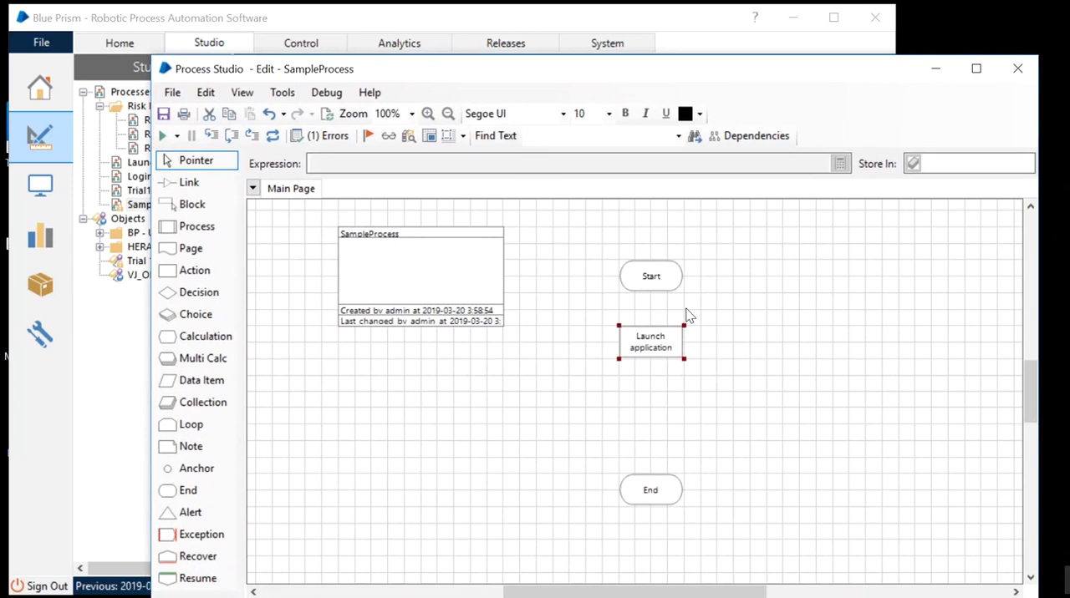
Duplicate the Launch application stage, placing the copy between the original and the End stage.
key(ctrl+c)
key(ctrl+v)
click(651, 411)
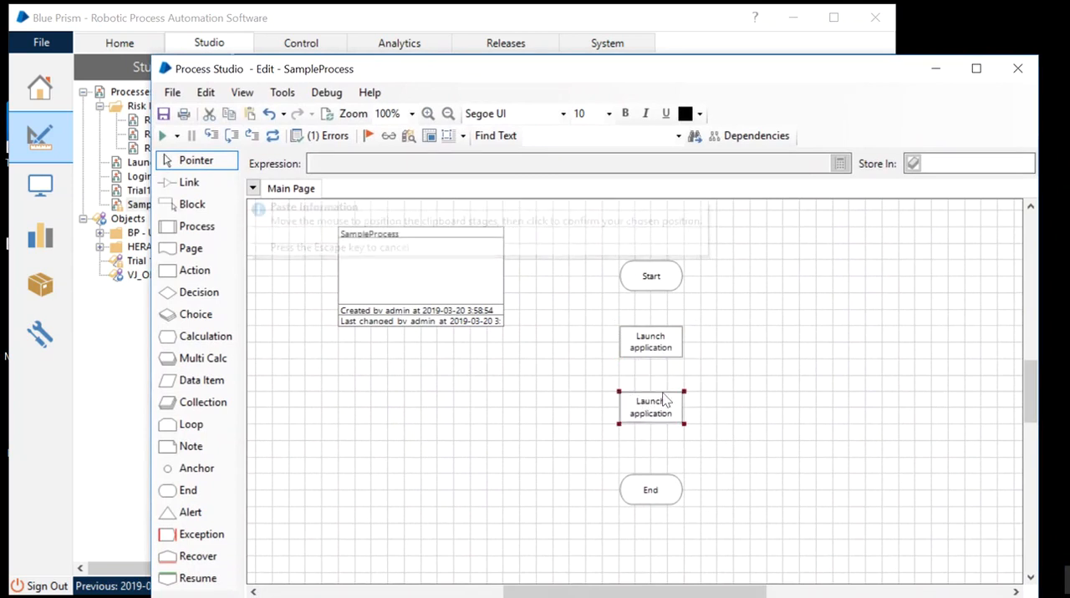
Rename the duplicated stage "Login application" and set its action to Login.
double_click(651, 411)
click(364, 81)
drag(360, 79, 295, 79)
text(Login)
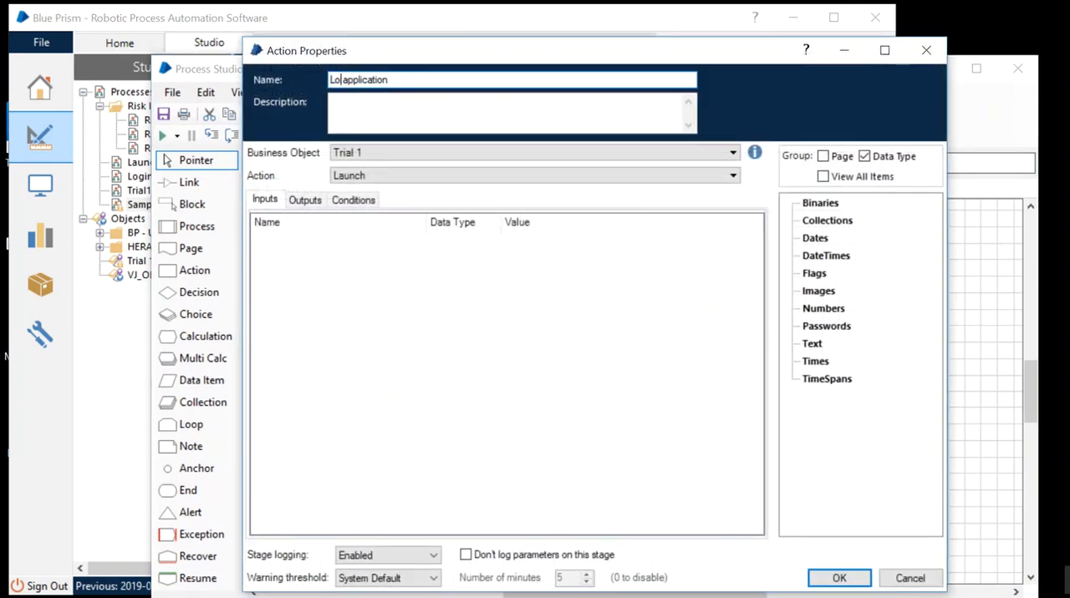
click(396, 177)
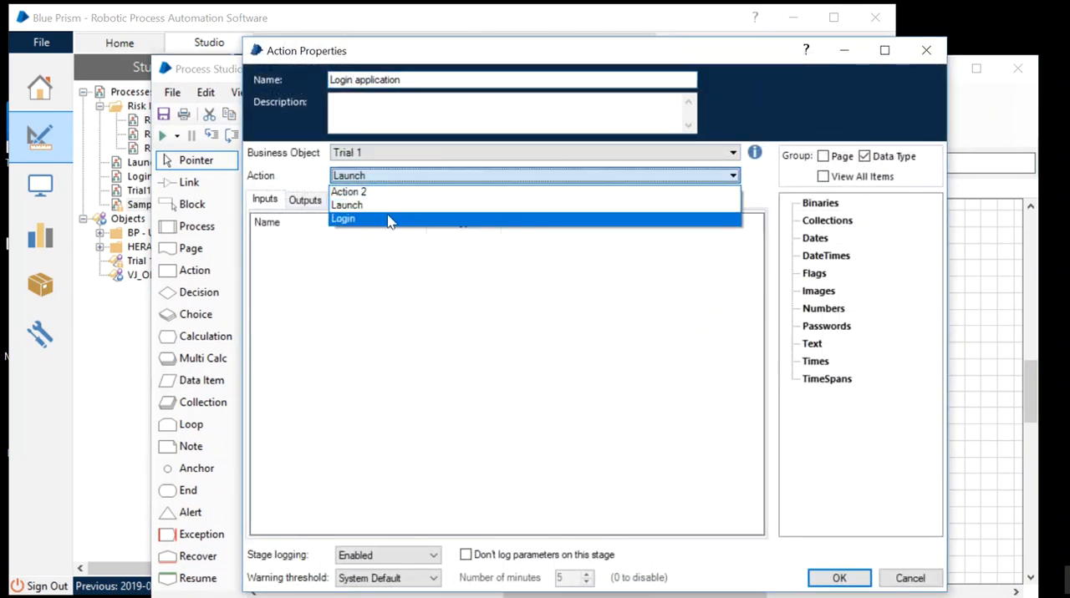
click(390, 220)
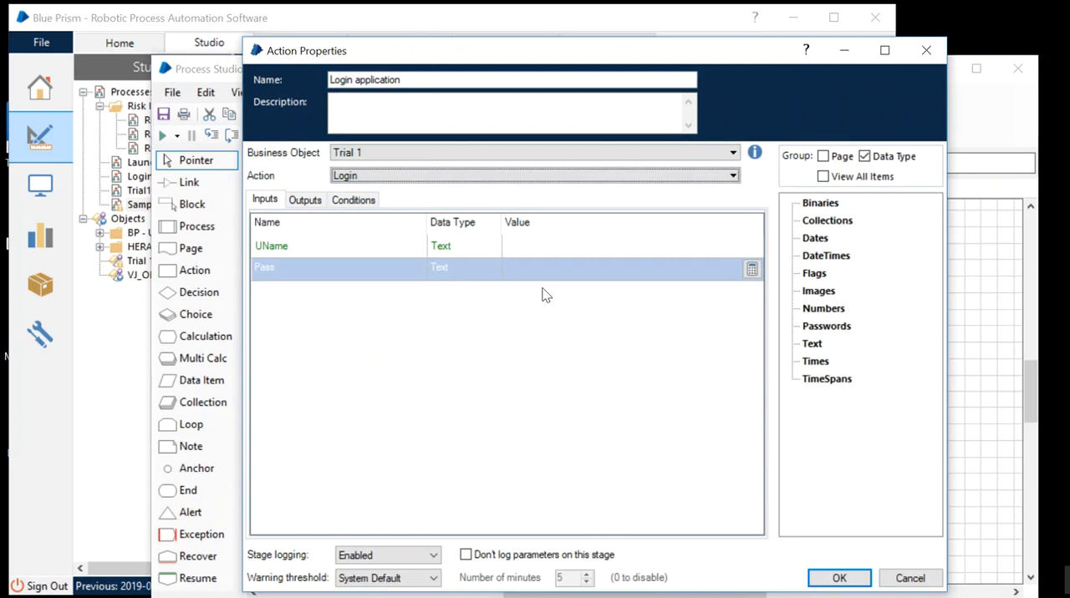
click(529, 245)
text(pass)
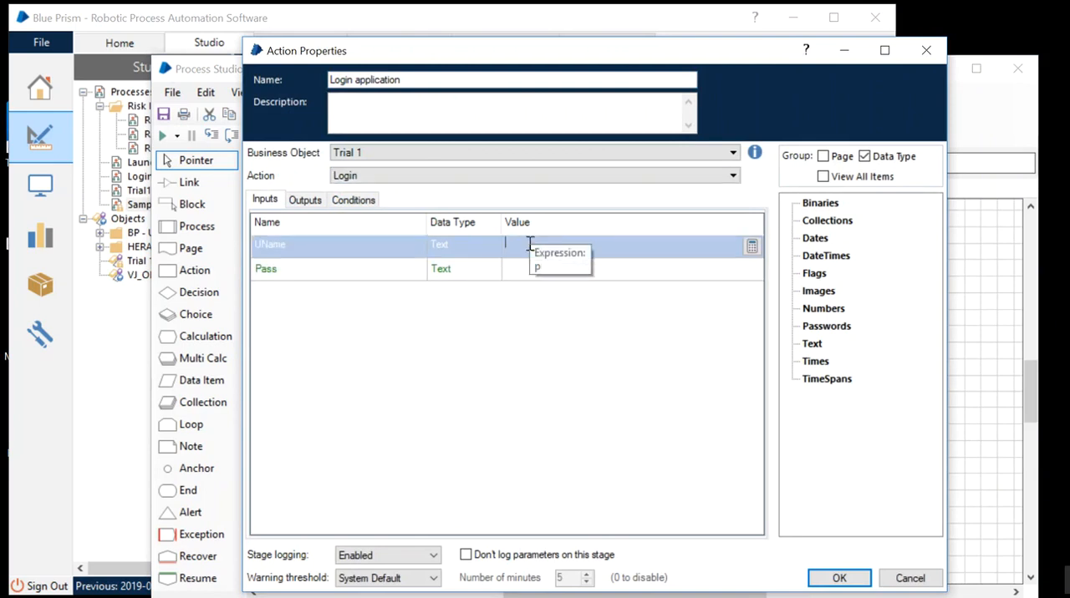
key(BackSpace)
key(BackSpace)
key(BackSpace)
key(BackSpace)
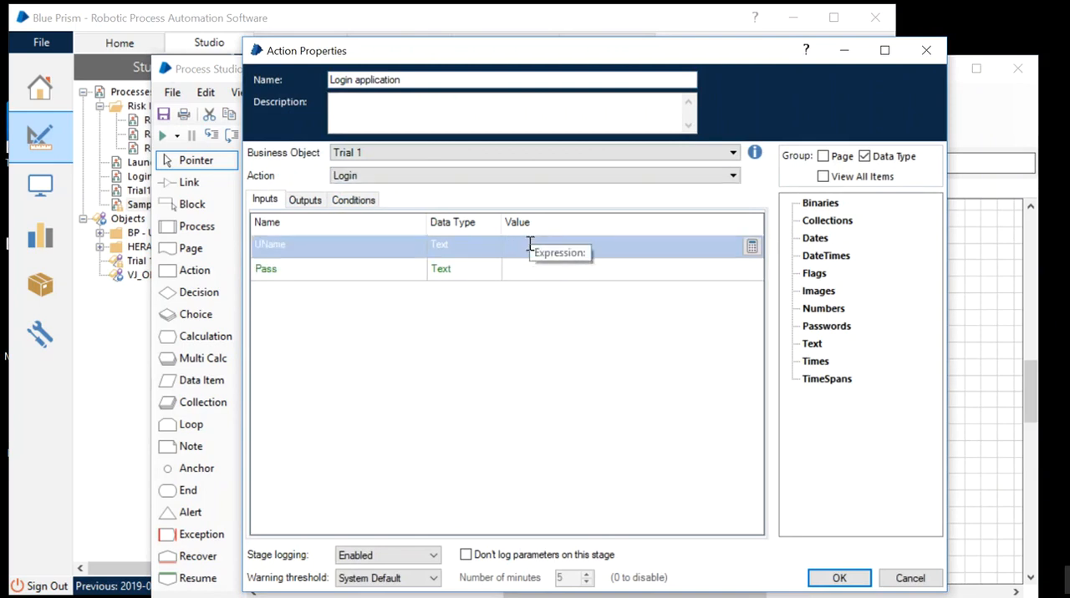
text(pass)
key(Tab)
click(533, 269)
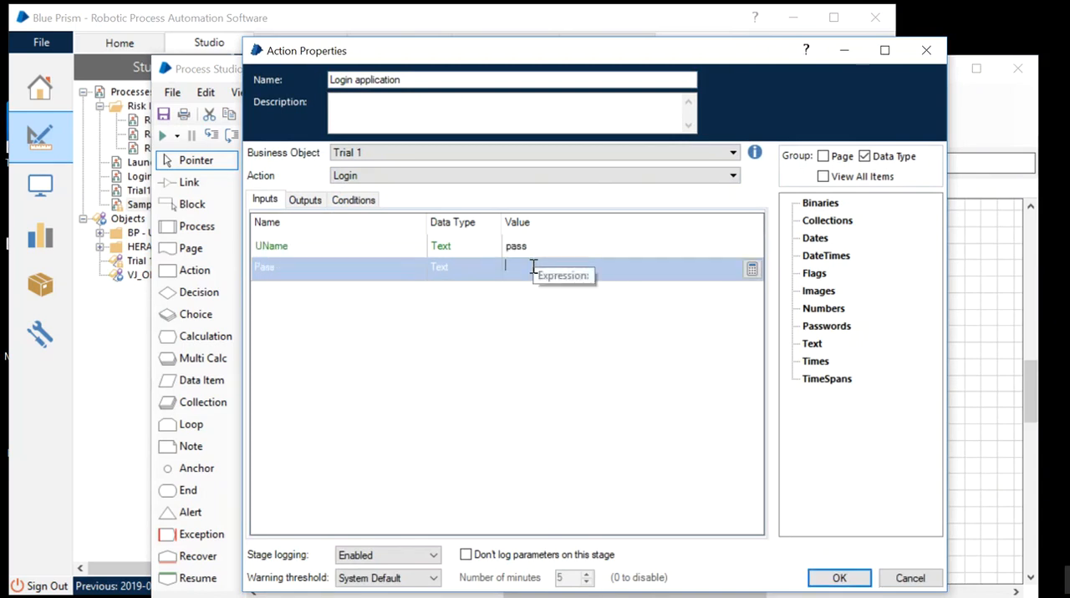
click(532, 267)
click(540, 245)
key(BackSpace)
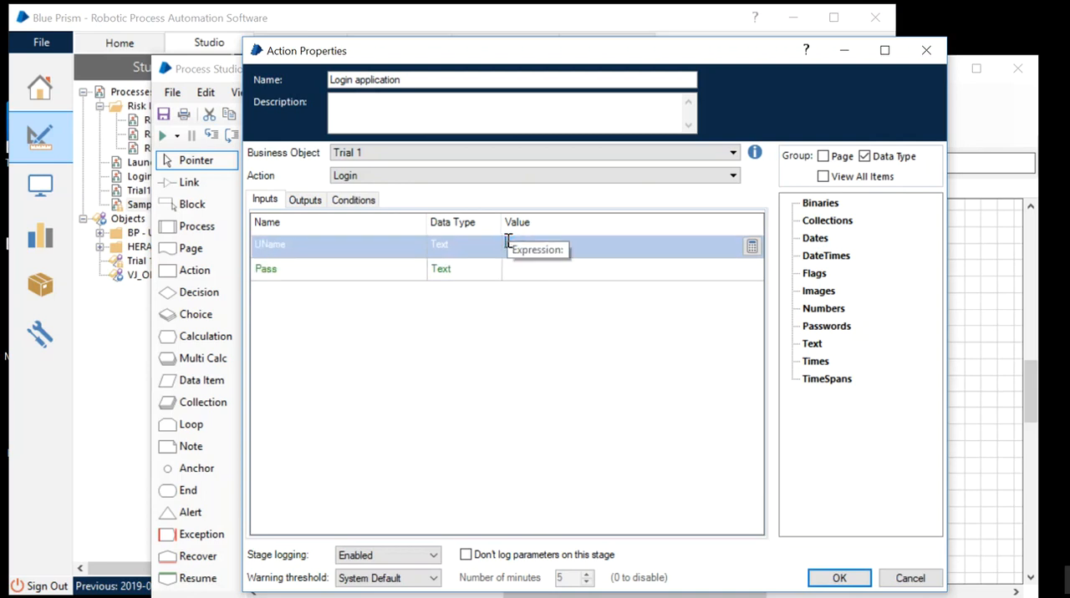
Confirm the Login application properties and link Start, Launch application, Login application and End in sequence.
click(832, 579)
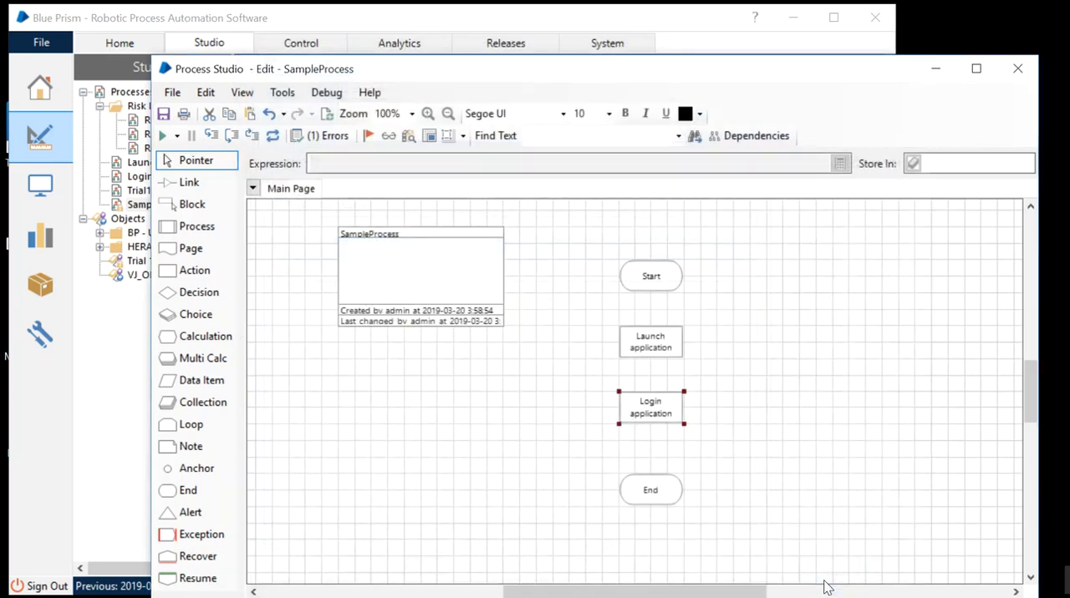
click(187, 182)
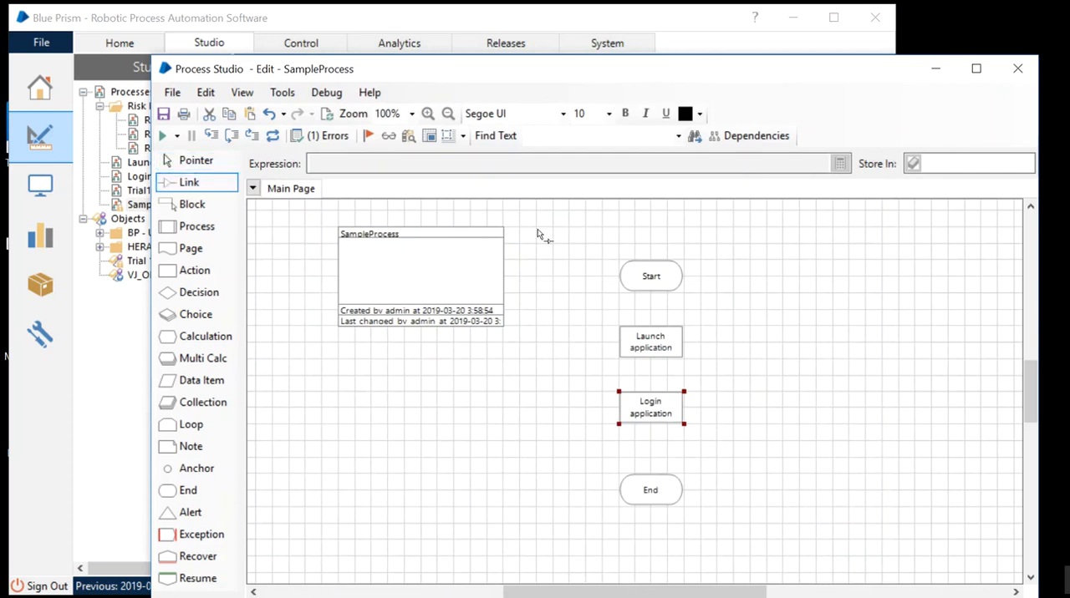
drag(651, 282, 657, 496)
Try running SampleProcess from Start, dismiss the error dialog and close the launched Sign in window.
click(164, 137)
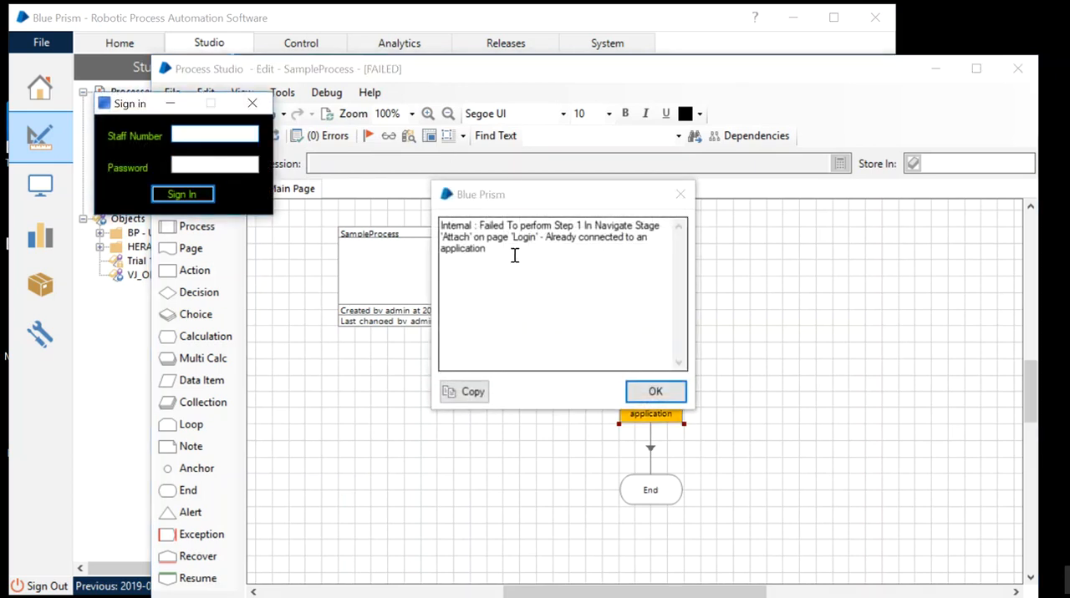
drag(493, 249, 467, 241)
click(666, 397)
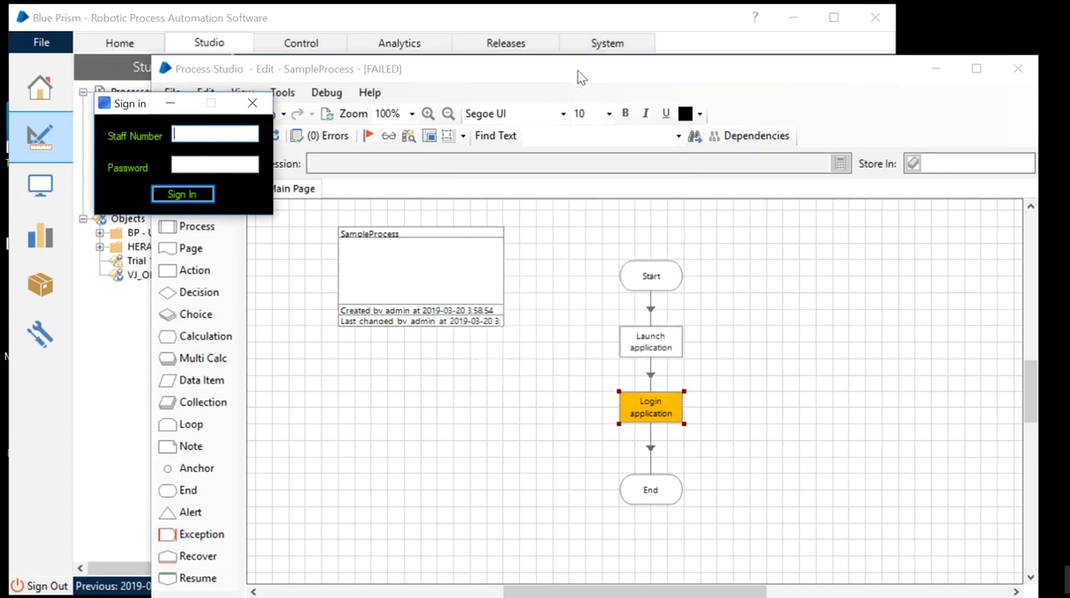
click(253, 103)
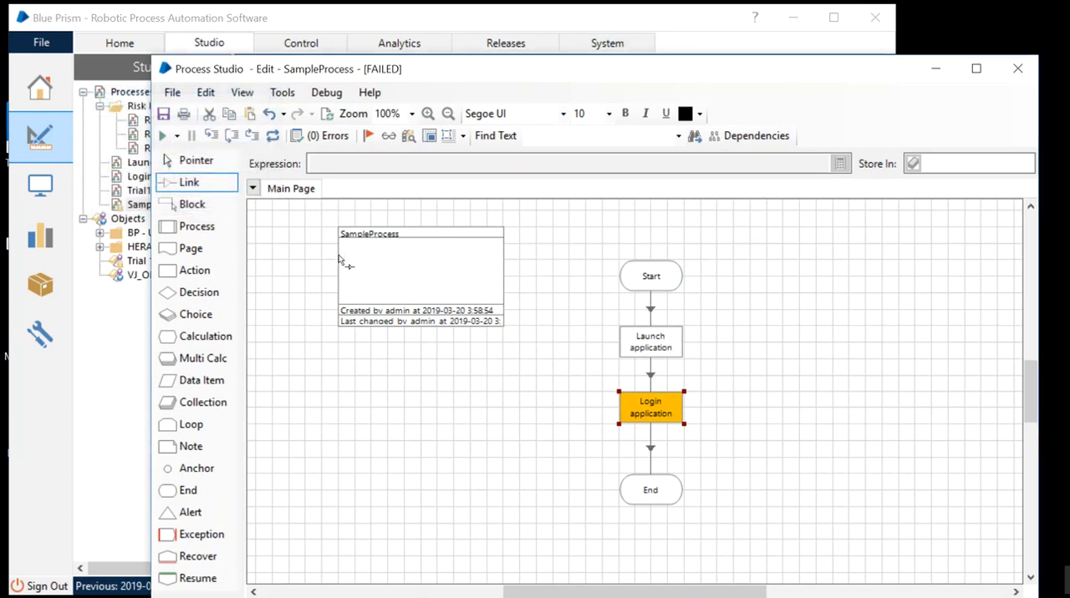
On the Login page of the Trial 1 object, delete the Attach stage and link Start directly to Enter Credentials.
mouse_move(739, 591)
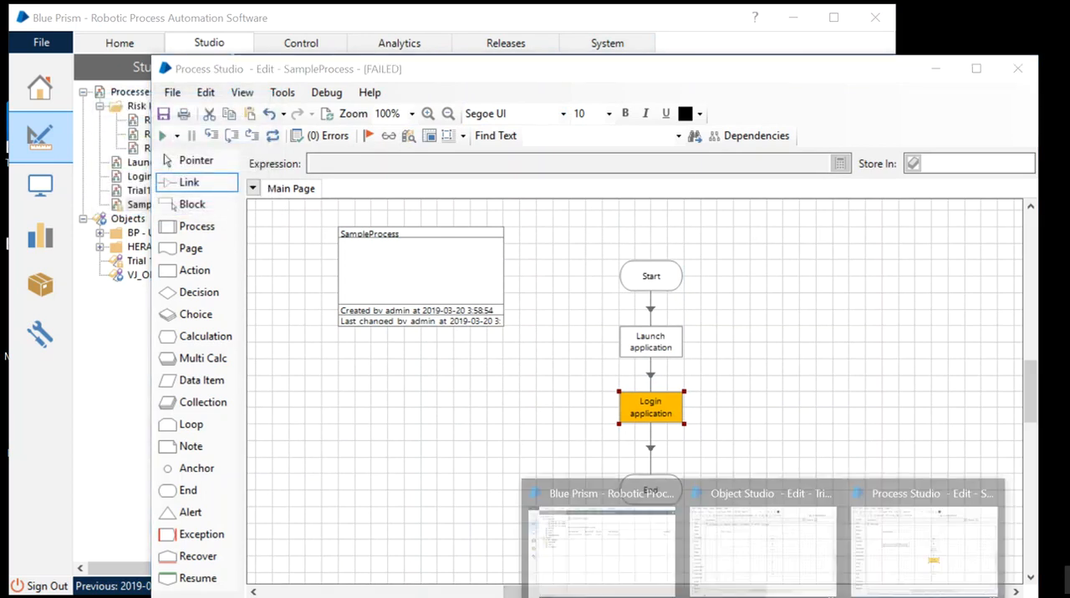
click(780, 536)
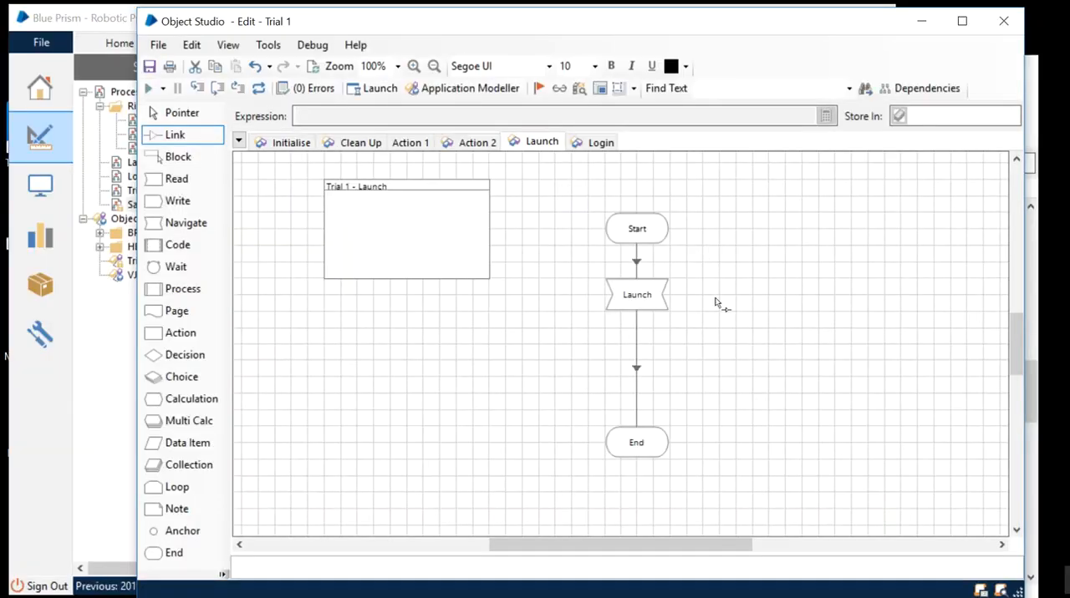
click(595, 142)
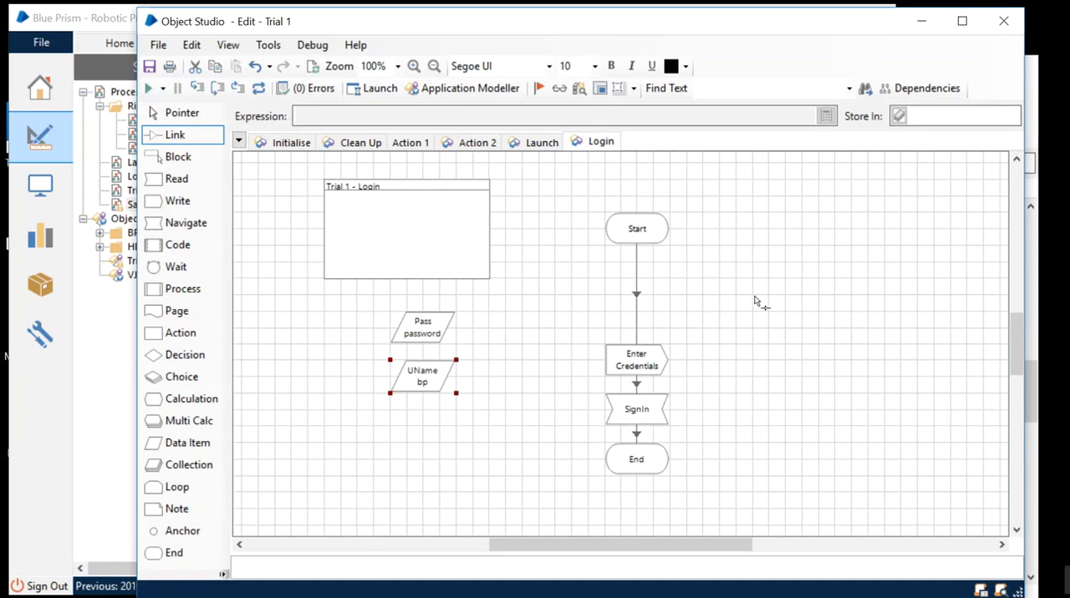
Save the Trial 1 object with the edit summary "Saving v0.3" and close its window.
key(ctrl+s)
text(Saving v)
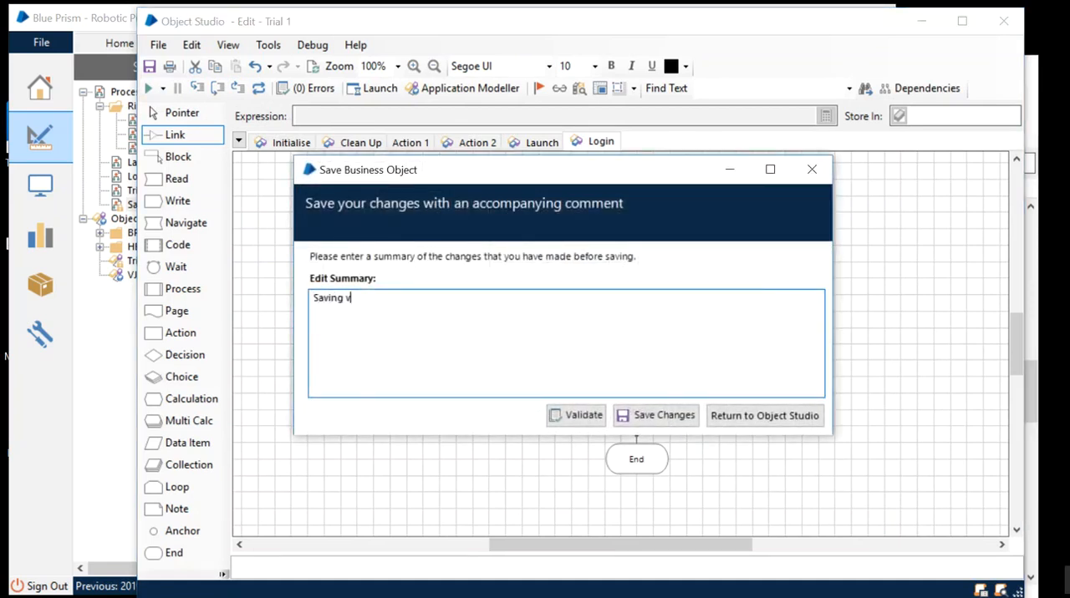
text(0.3)
click(644, 415)
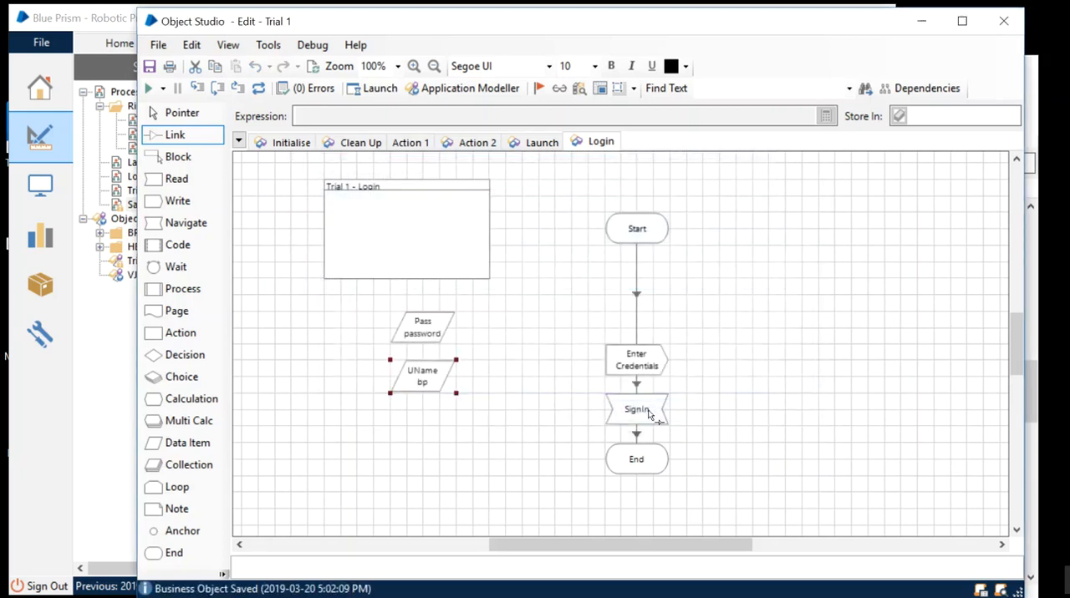
click(1002, 26)
Reset SampleProcess to its start and reposition its window so the whole diagram is in view.
drag(834, 70, 760, 45)
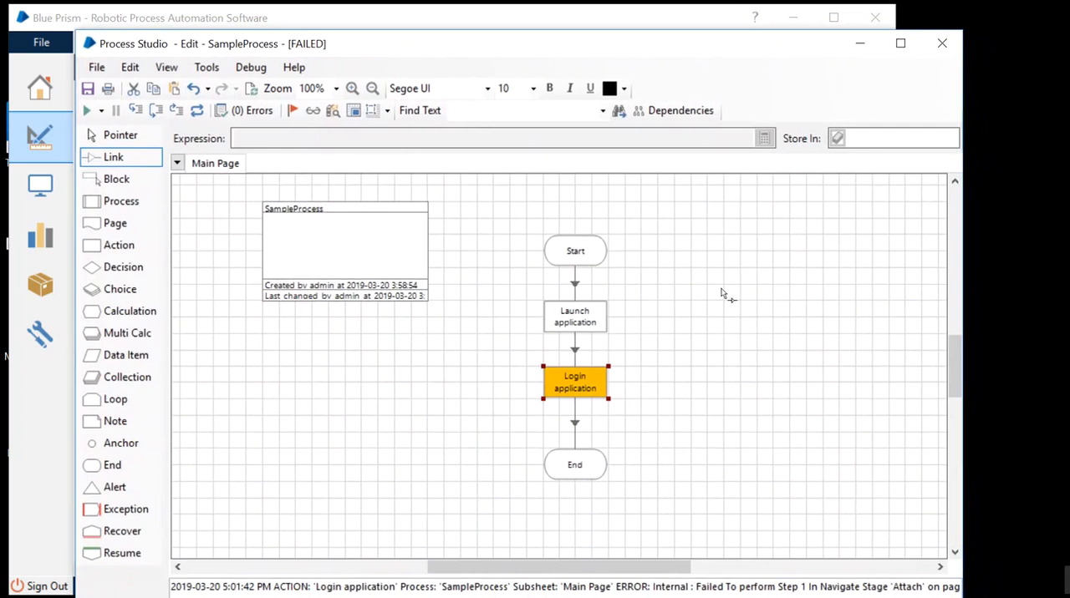
click(767, 597)
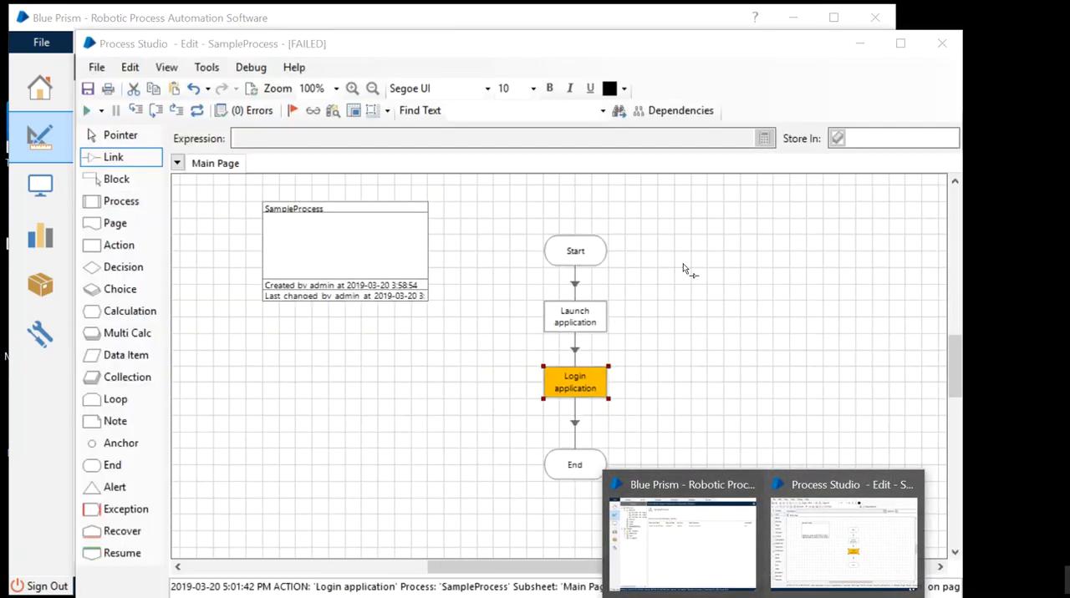
click(683, 266)
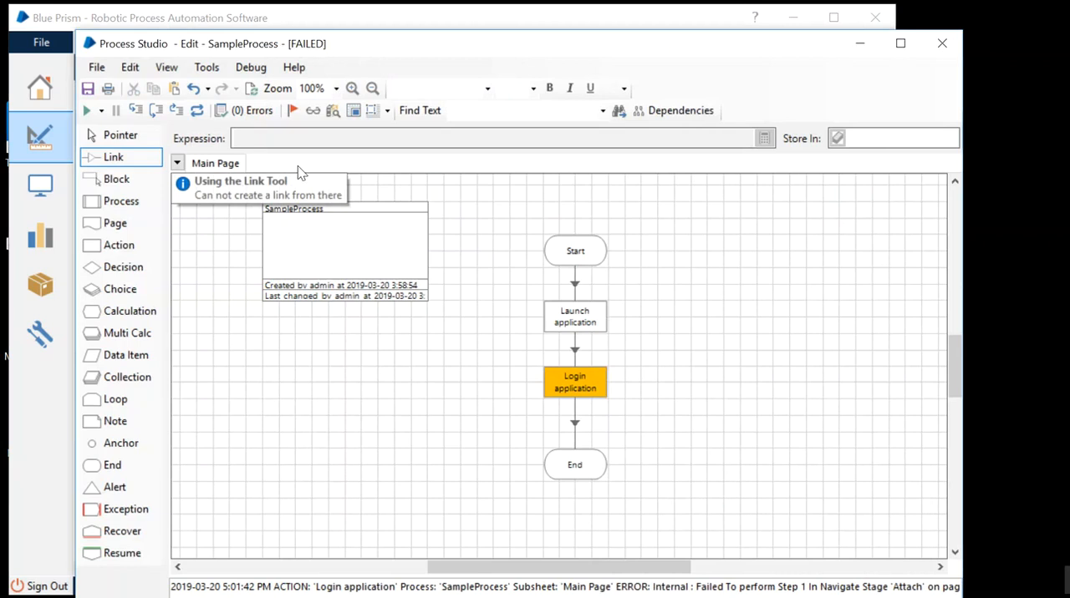
click(197, 110)
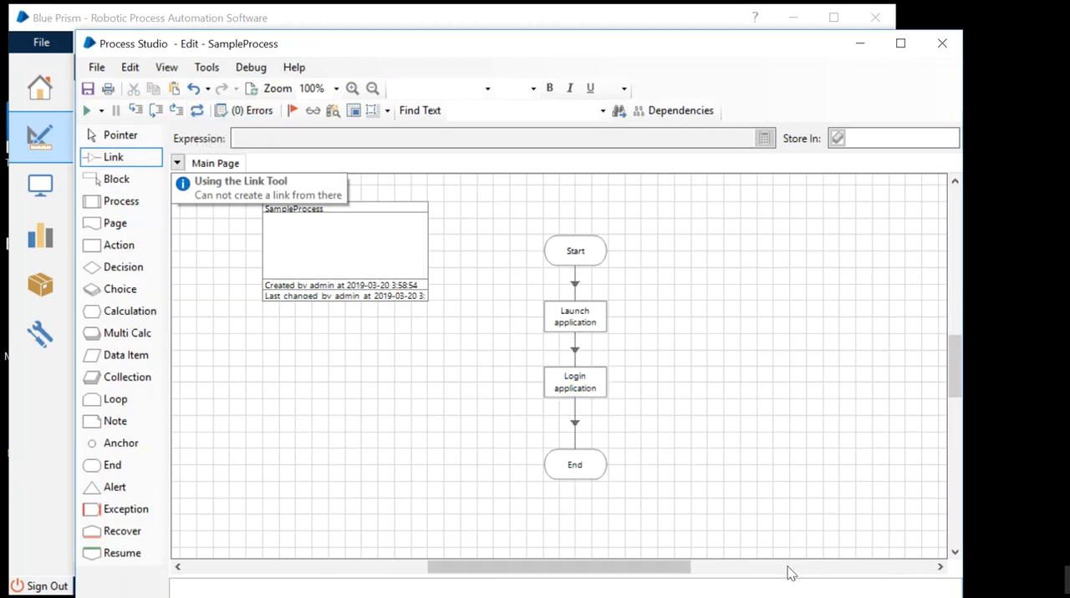
drag(467, 52, 502, 45)
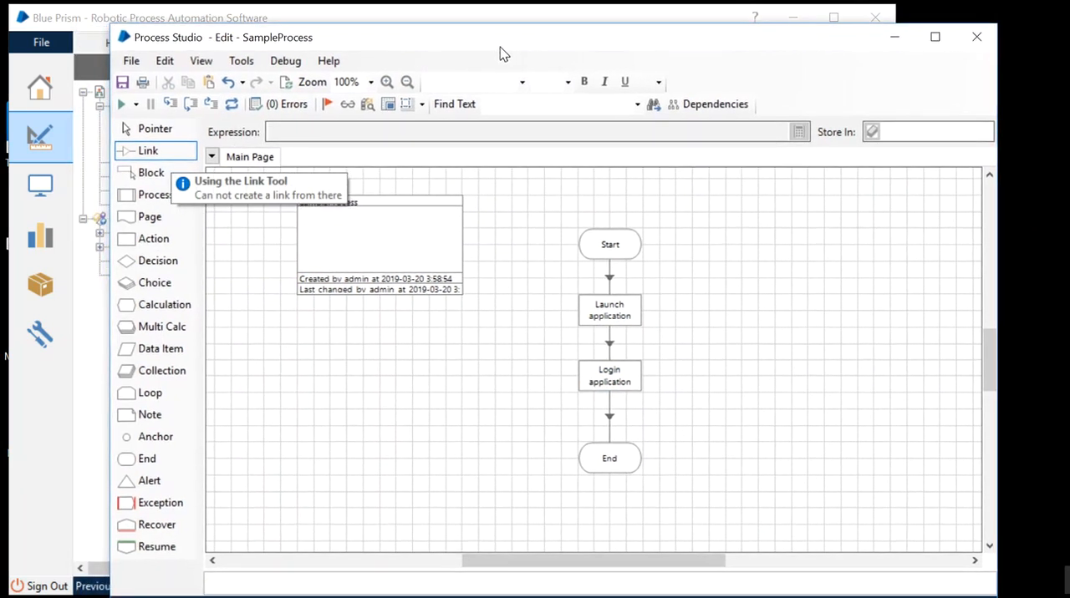
Run SampleProcess through to End and move the launched application's Options window clear of the process diagram.
click(122, 104)
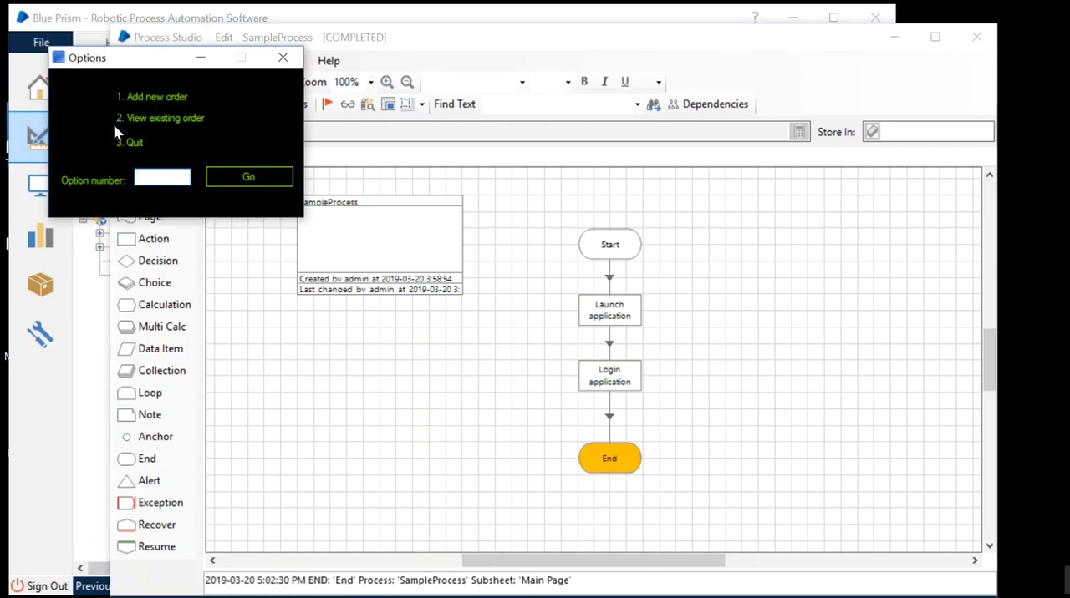
drag(163, 74, 246, 205)
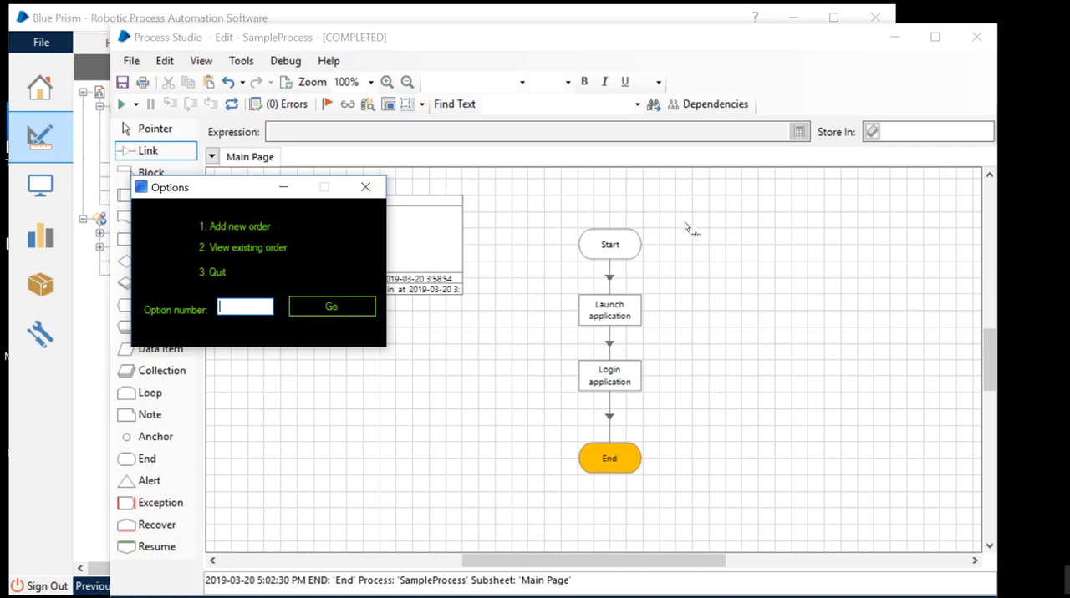
drag(214, 195, 116, 272)
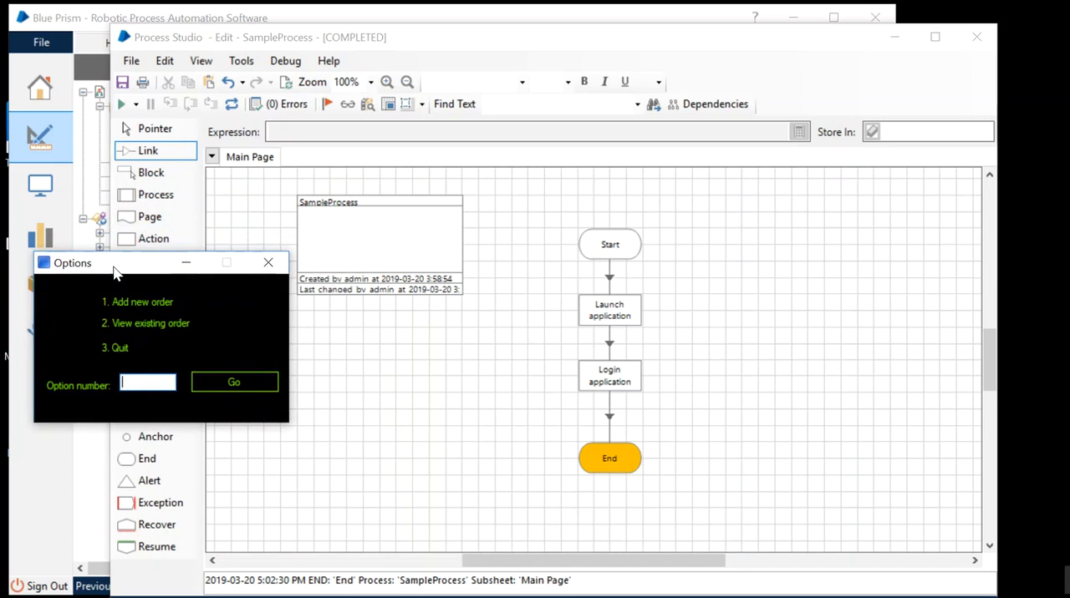